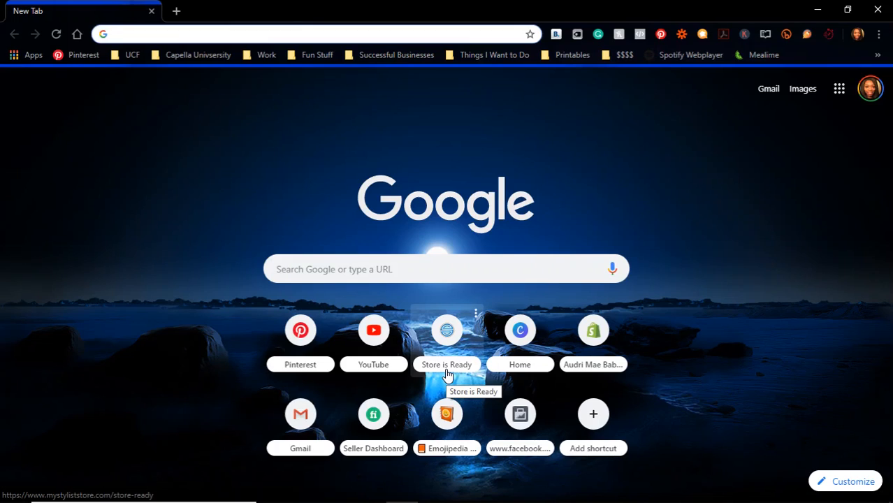
- Open Canva and create a blank YouTube Thumbnail design at 1280 × 720 px
{"action": "type", "text": "canva"}
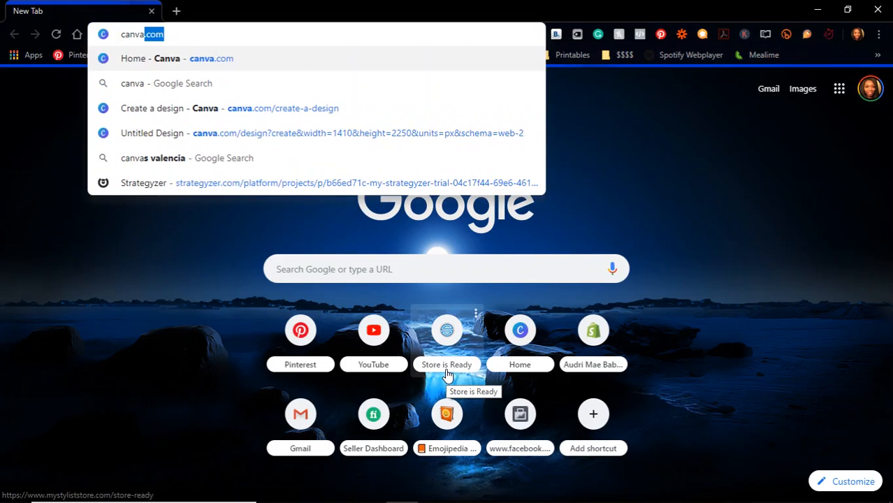
{"action": "key", "text": "Return"}
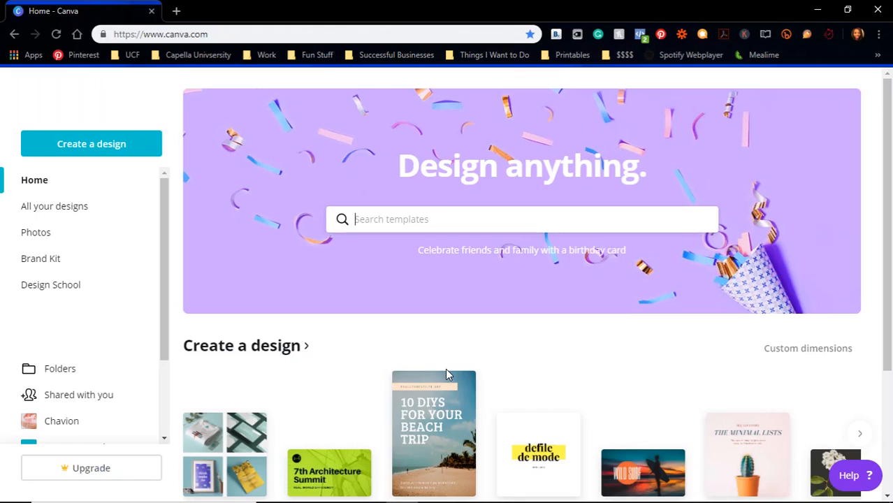
{"action": "type", "text": "thumb"}
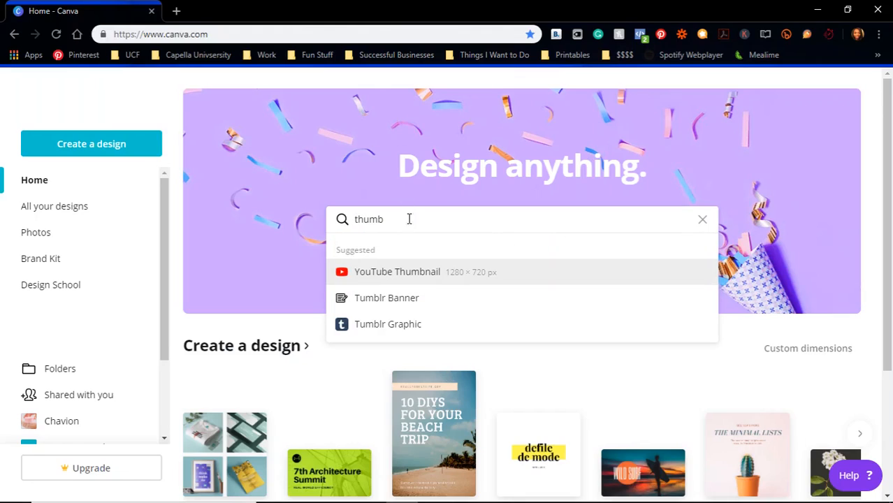
{"action": "left_click", "coordinate": [418, 280]}
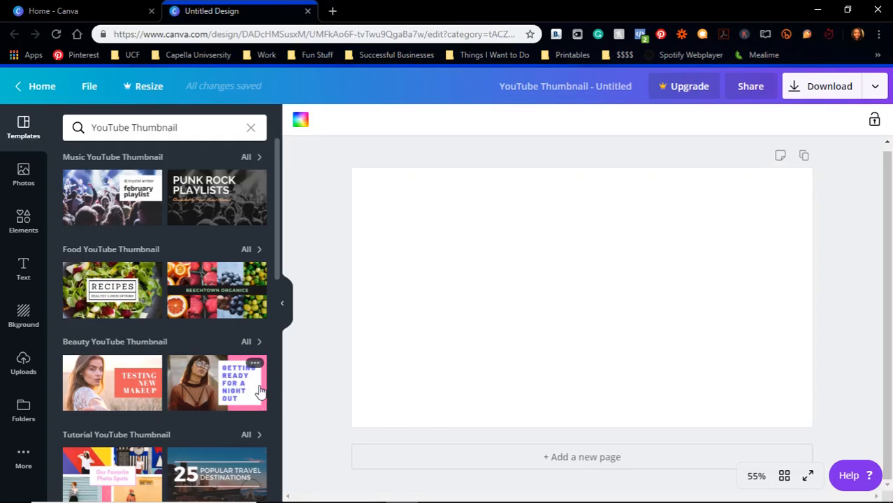
- Browse the YouTube Thumbnail templates, including the full Music YouTube Thumbnail category, and clear the template search
{"action": "scroll", "coordinate": [259, 392], "scroll_direction": "down", "scroll_amount": 5}
{"action": "scroll", "coordinate": [260, 393], "scroll_direction": "down", "scroll_amount": 3}
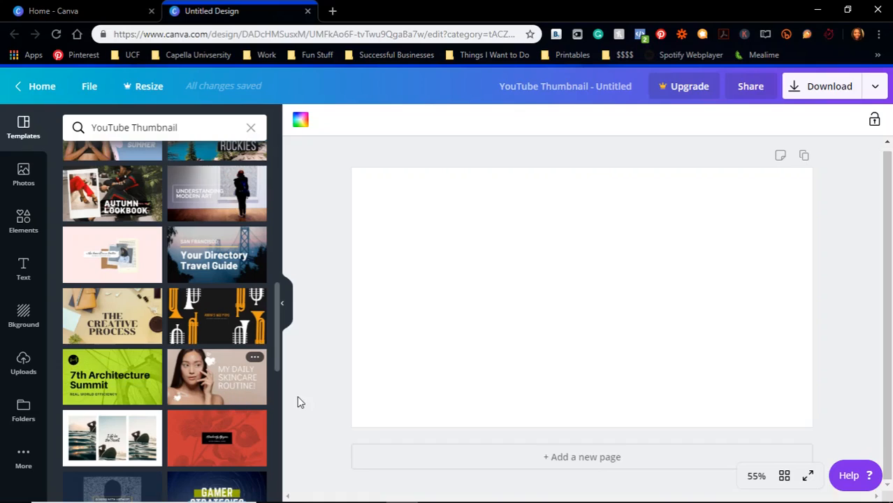
{"action": "scroll", "coordinate": [239, 406], "scroll_direction": "up", "scroll_amount": 3}
{"action": "scroll", "coordinate": [241, 349], "scroll_direction": "up", "scroll_amount": 5}
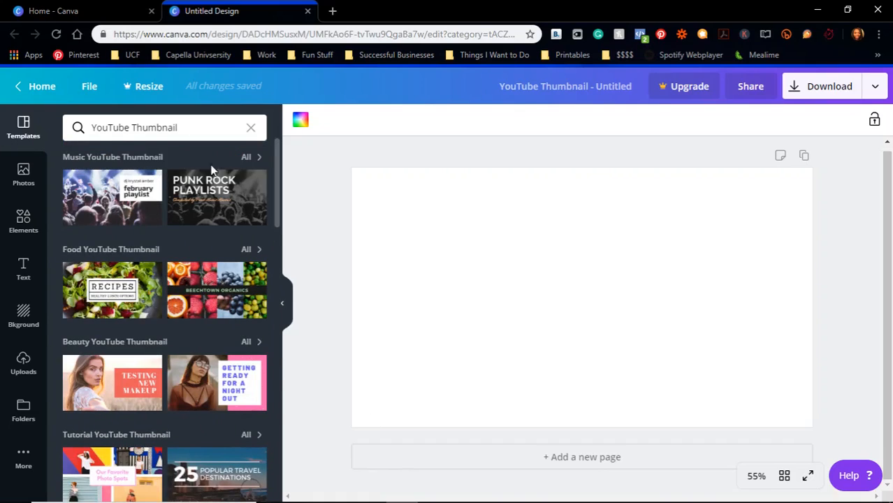
{"action": "left_click", "coordinate": [246, 158]}
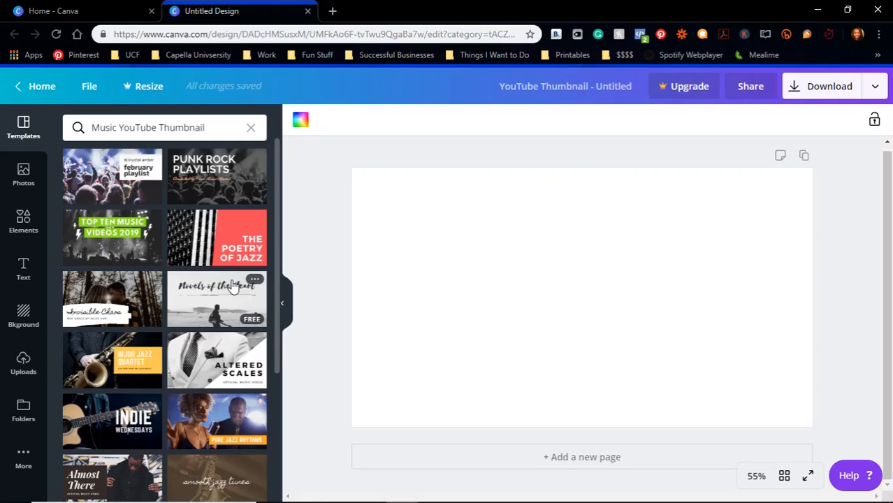
{"action": "scroll", "coordinate": [233, 287], "scroll_direction": "down", "scroll_amount": 15}
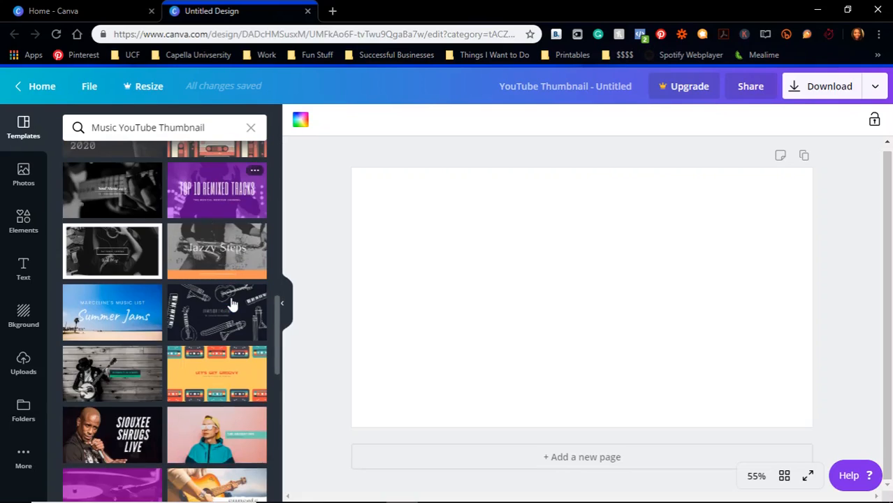
{"action": "scroll", "coordinate": [233, 303], "scroll_direction": "down", "scroll_amount": 3}
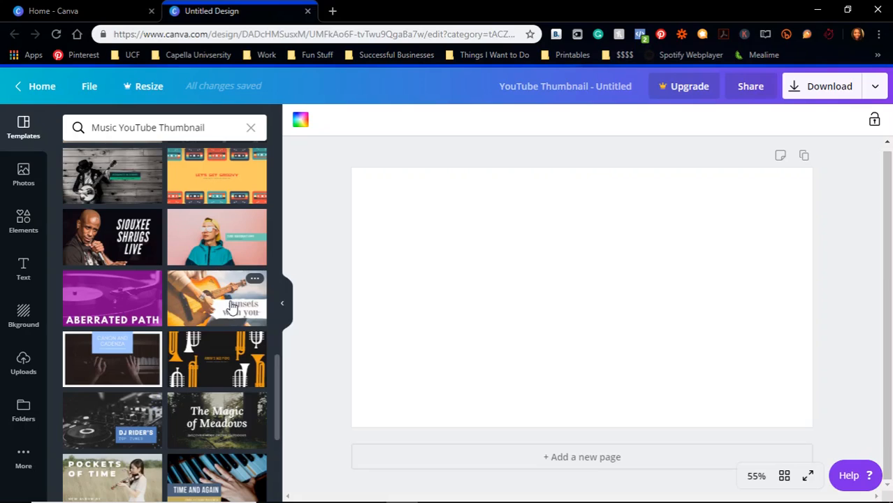
{"action": "scroll", "coordinate": [232, 304], "scroll_direction": "down", "scroll_amount": 3}
{"action": "scroll", "coordinate": [231, 304], "scroll_direction": "up", "scroll_amount": 8}
{"action": "scroll", "coordinate": [230, 304], "scroll_direction": "up", "scroll_amount": 10}
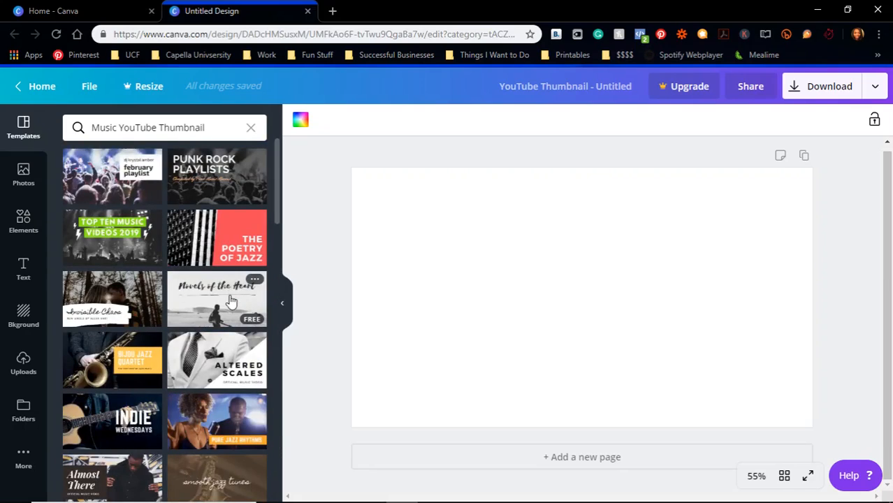
{"action": "left_click", "coordinate": [251, 127]}
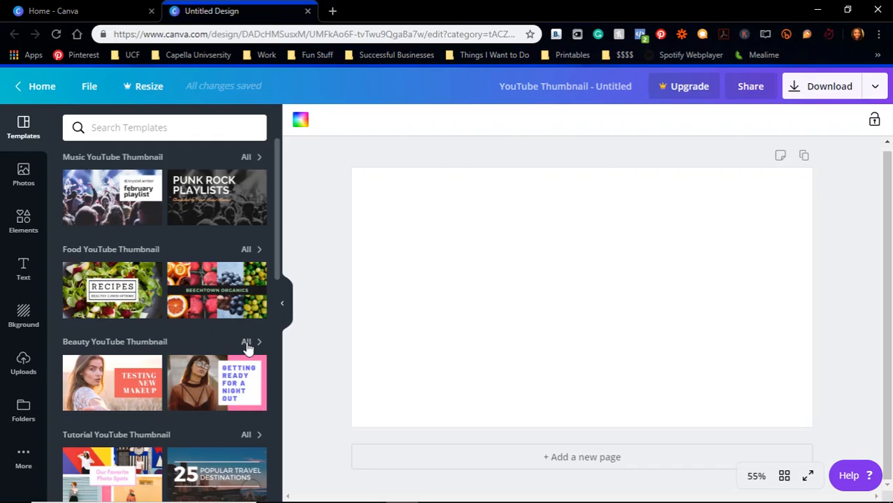
- Try the "My Daily Skincare Routine!" template on the page and delete it to clear the canvas
{"action": "scroll", "coordinate": [255, 363], "scroll_direction": "down", "scroll_amount": 2}
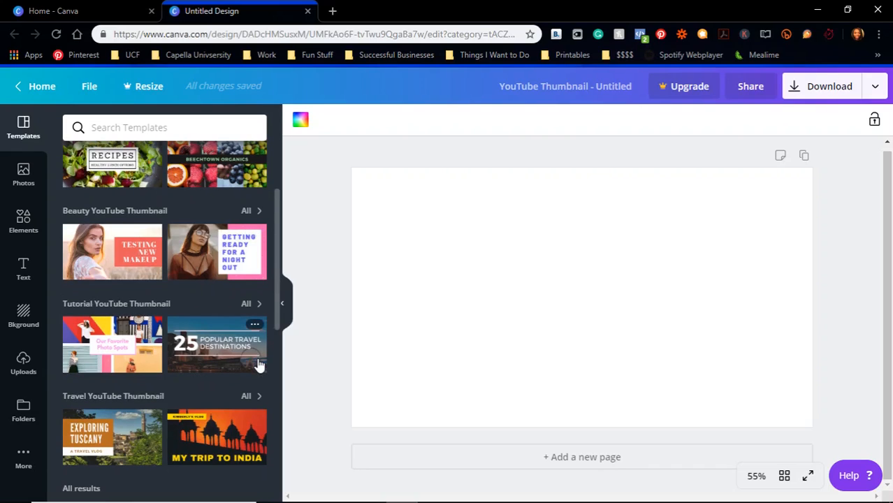
{"action": "scroll", "coordinate": [258, 364], "scroll_direction": "down", "scroll_amount": 5}
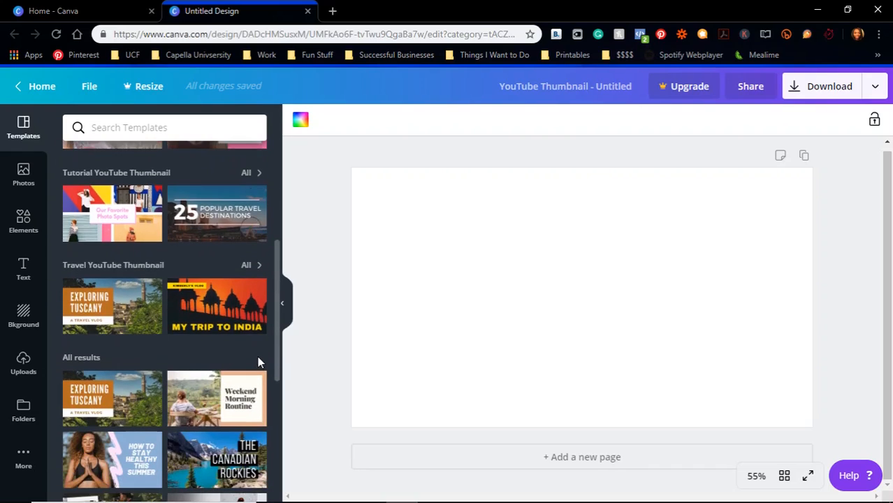
{"action": "scroll", "coordinate": [259, 365], "scroll_direction": "down", "scroll_amount": 2}
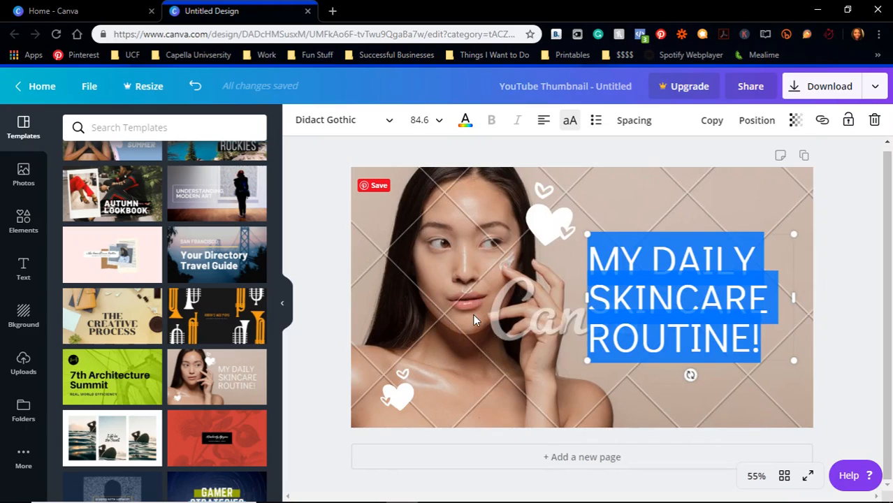
{"action": "left_click", "coordinate": [463, 365]}
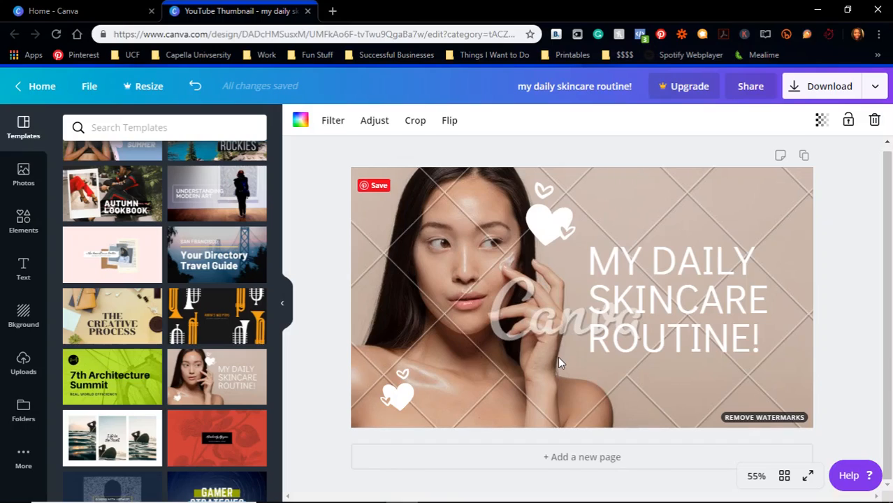
{"action": "left_click", "coordinate": [874, 120]}
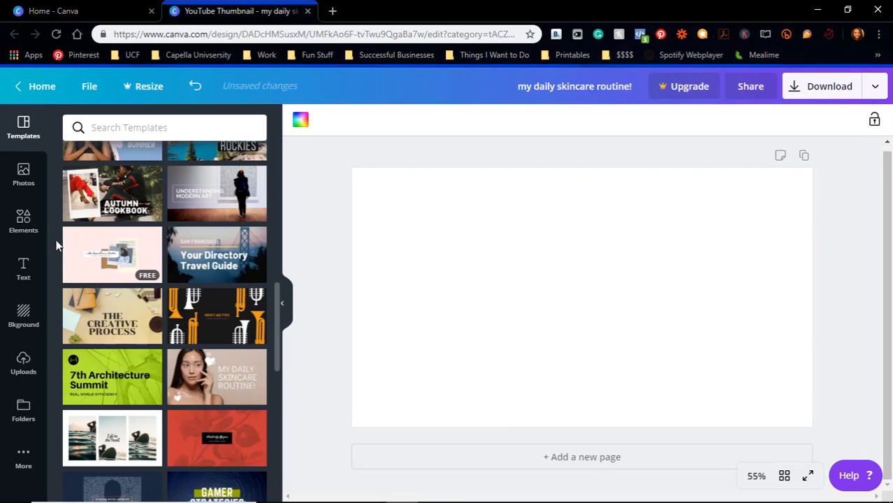
- Add a three-cell photo grid with two stacked cells on the left and one tall cell on the right
{"action": "left_click", "coordinate": [25, 235]}
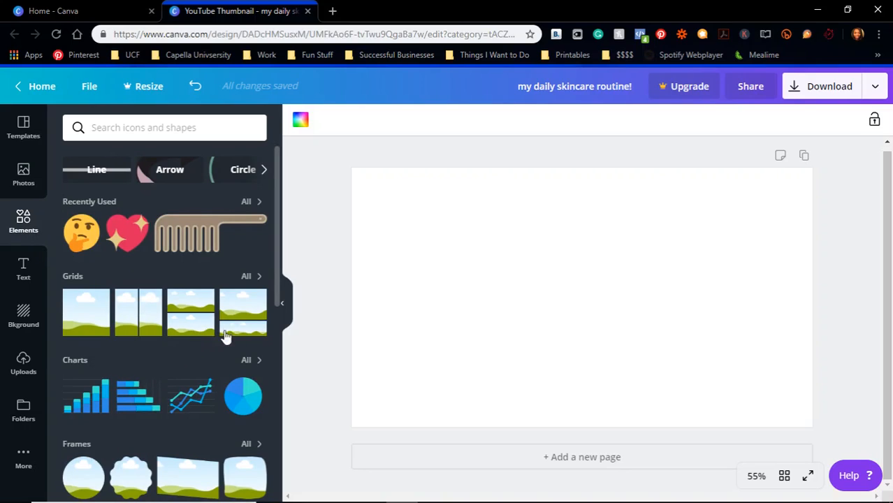
{"action": "left_click", "coordinate": [248, 276]}
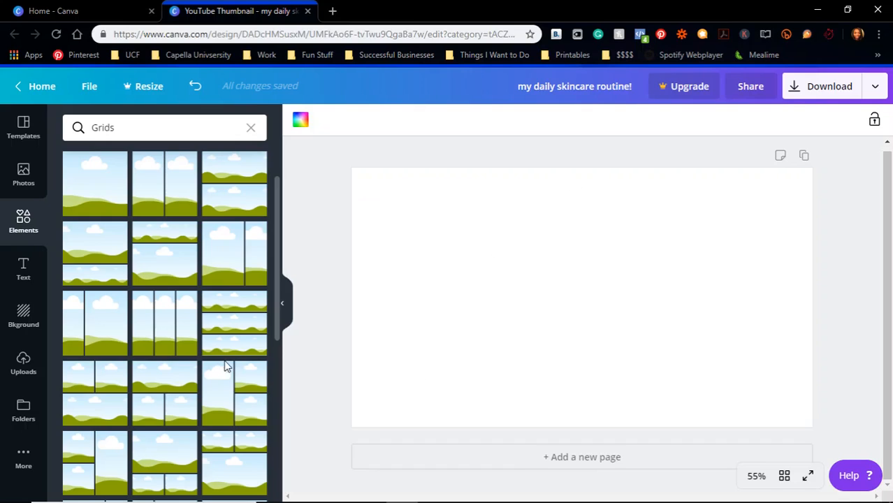
{"action": "scroll", "coordinate": [225, 363], "scroll_direction": "down", "scroll_amount": 1}
{"action": "scroll", "coordinate": [225, 363], "scroll_direction": "up", "scroll_amount": 3}
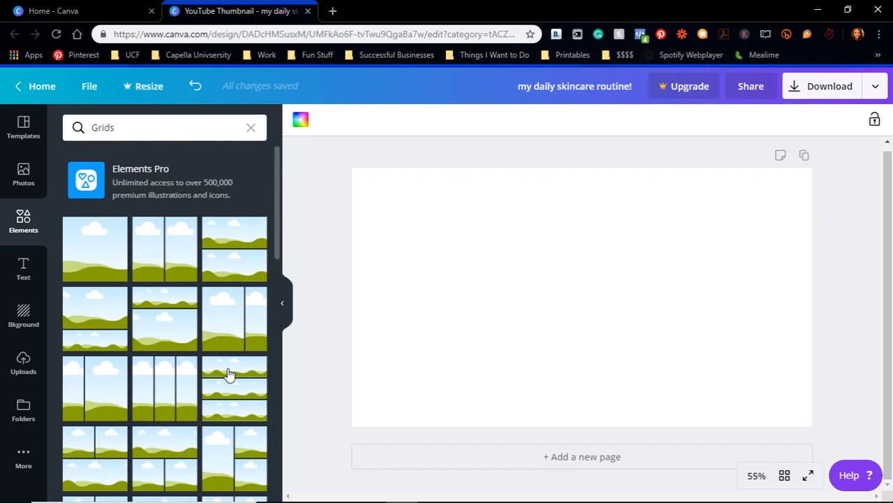
{"action": "scroll", "coordinate": [230, 374], "scroll_direction": "down", "scroll_amount": 5}
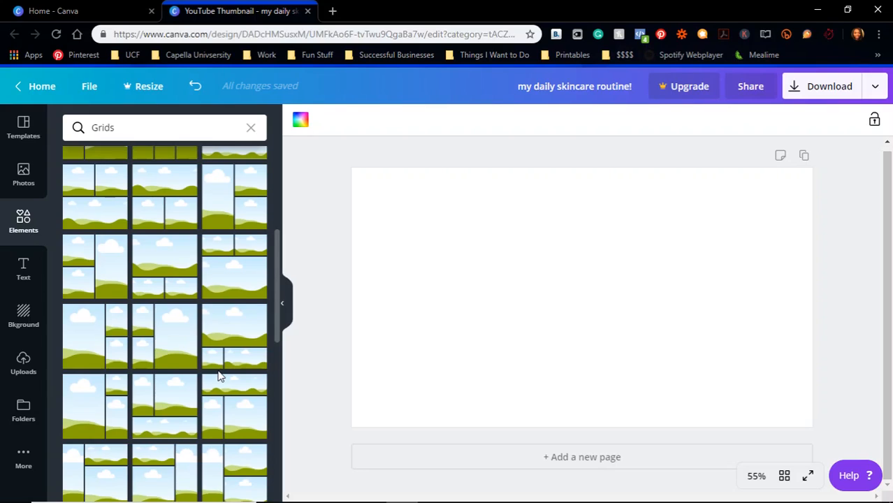
{"action": "scroll", "coordinate": [218, 376], "scroll_direction": "up", "scroll_amount": 1}
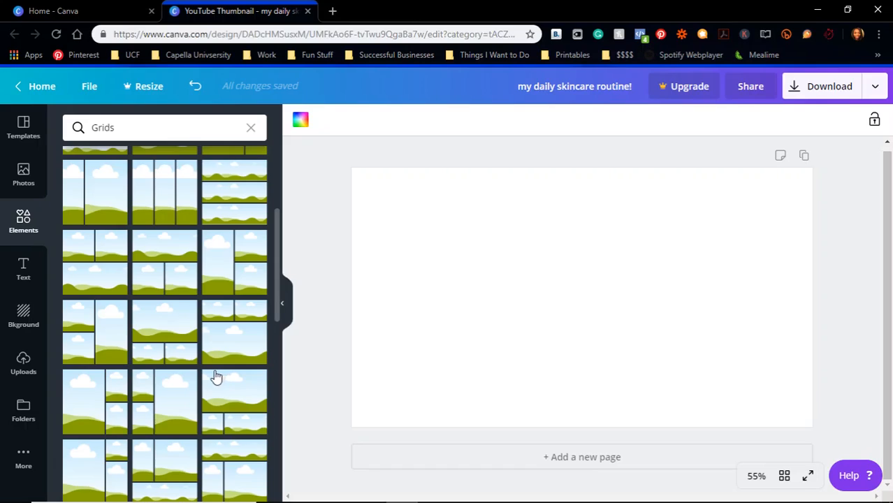
{"action": "left_click", "coordinate": [119, 349]}
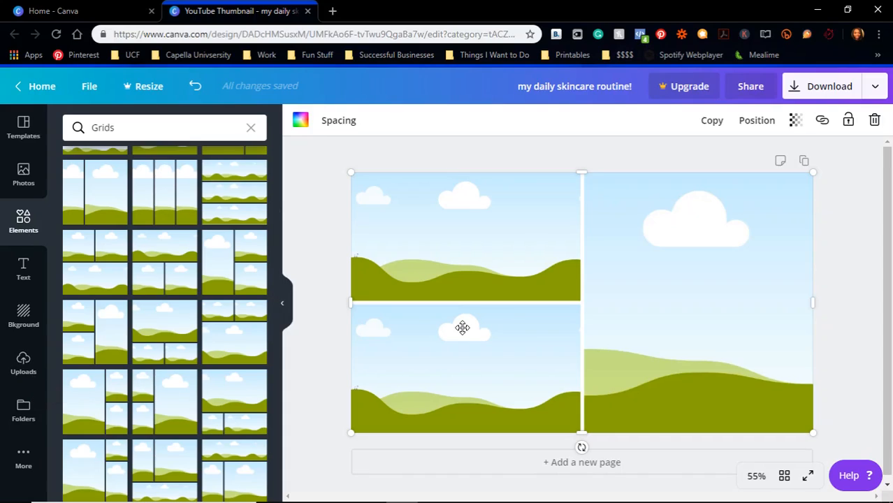
- Search the stock photos for "hair" and look through the results for suitable pictures
{"action": "left_click", "coordinate": [22, 171]}
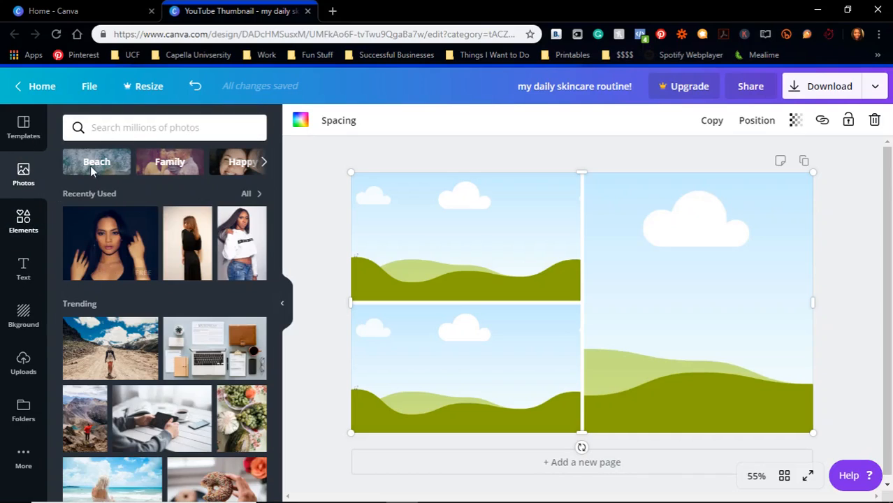
{"action": "left_click", "coordinate": [137, 133]}
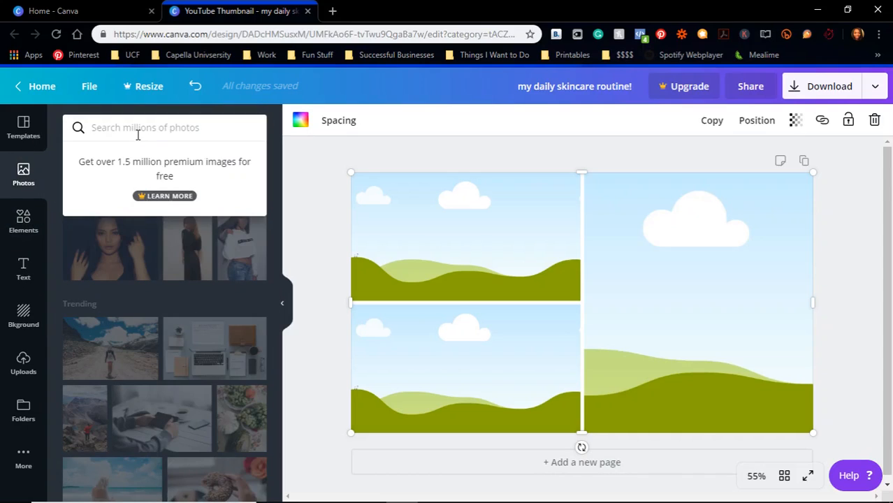
{"action": "type", "text": "hair"}
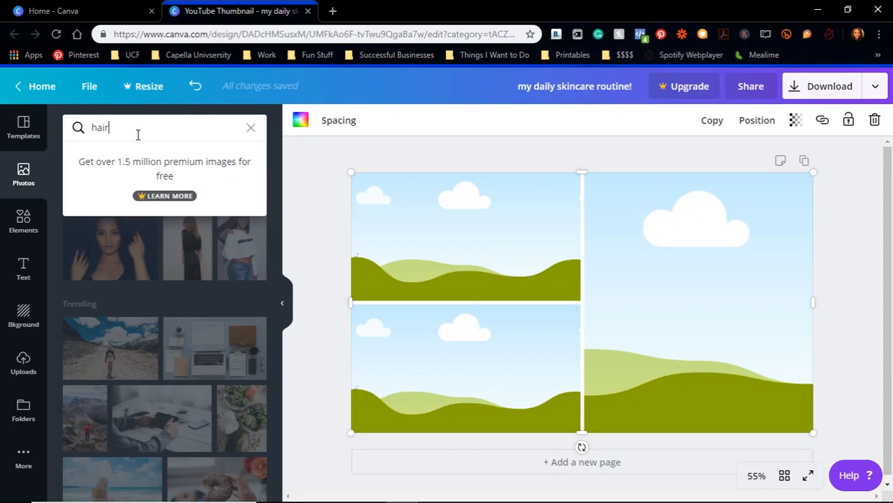
{"action": "key", "text": "Return"}
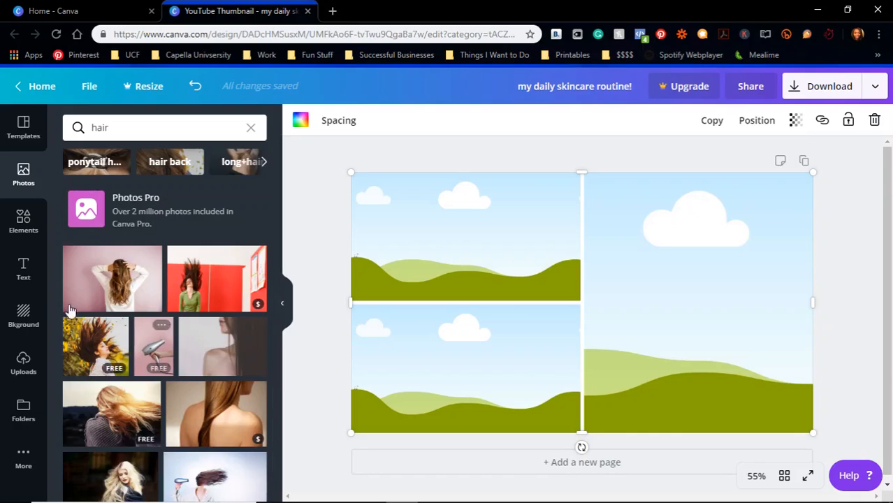
{"action": "scroll", "coordinate": [183, 399], "scroll_direction": "down", "scroll_amount": 2}
{"action": "scroll", "coordinate": [184, 401], "scroll_direction": "down", "scroll_amount": 6}
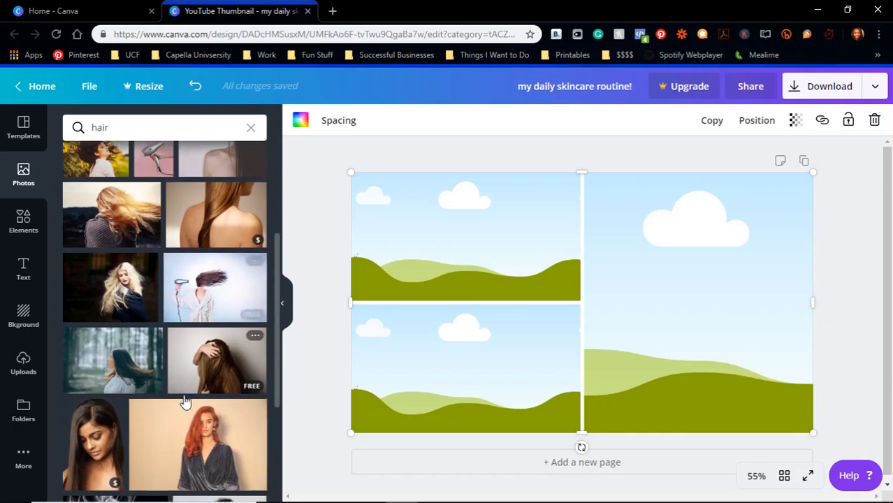
{"action": "scroll", "coordinate": [185, 402], "scroll_direction": "down", "scroll_amount": 3}
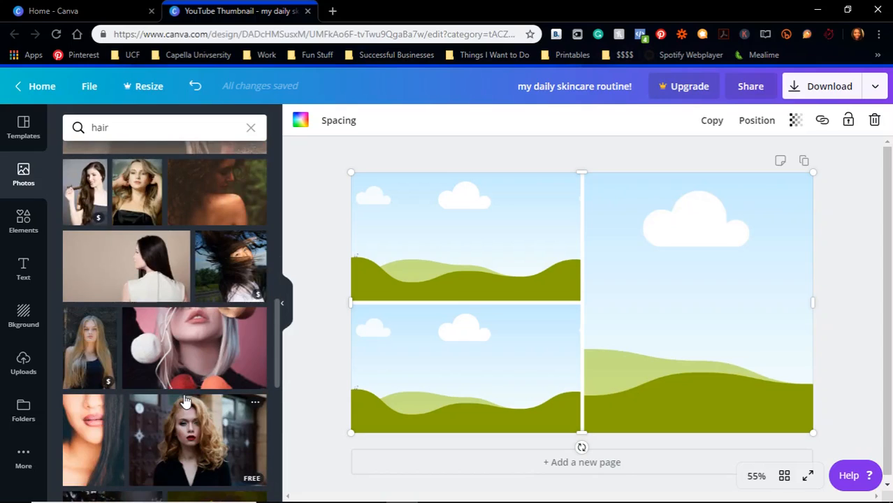
{"action": "scroll", "coordinate": [185, 400], "scroll_direction": "down", "scroll_amount": 1}
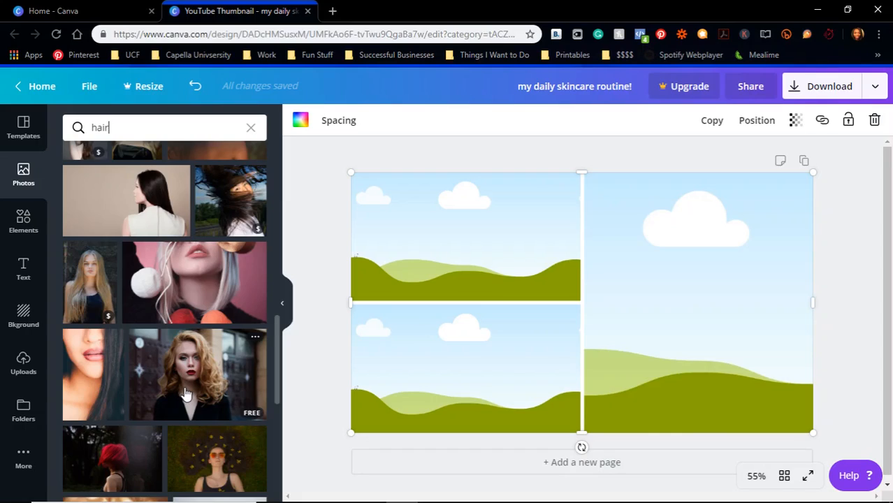
- Place the uploaded photo of the smiling girl in the pink top into the grid's upper-left cell and select it
{"action": "left_click", "coordinate": [24, 370]}
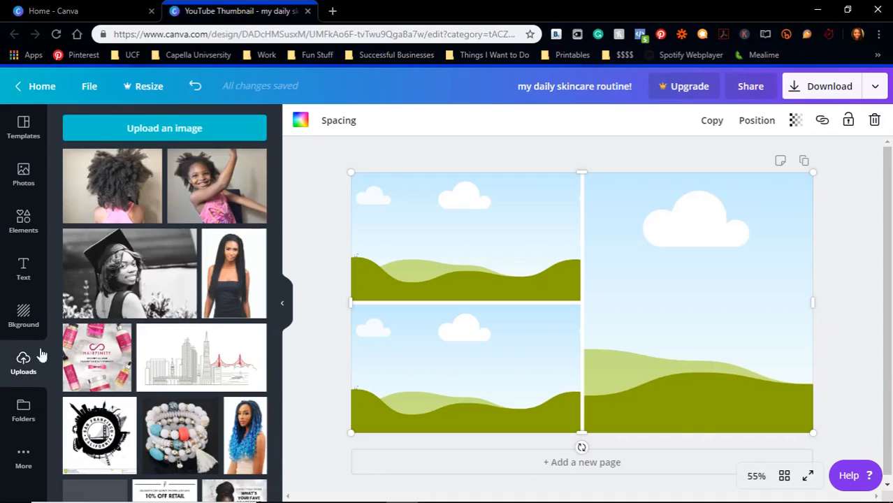
{"action": "scroll", "coordinate": [201, 376], "scroll_direction": "down", "scroll_amount": 5}
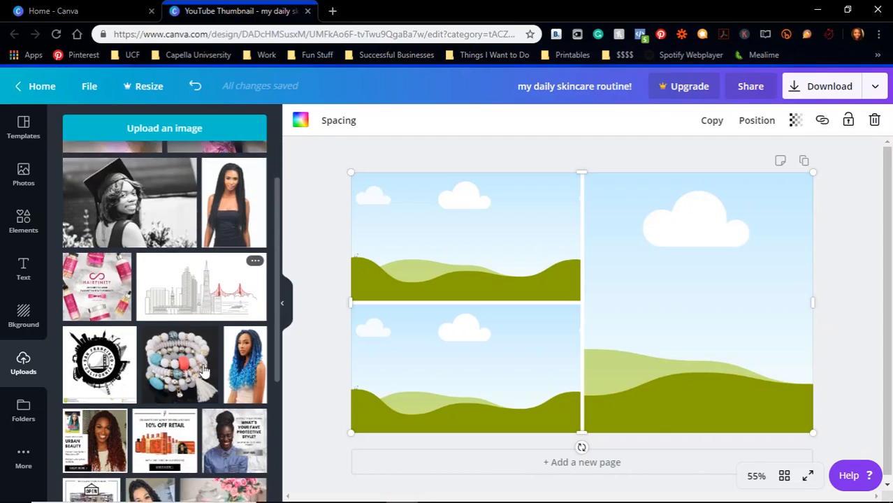
{"action": "scroll", "coordinate": [200, 369], "scroll_direction": "down", "scroll_amount": 3}
{"action": "scroll", "coordinate": [200, 369], "scroll_direction": "up", "scroll_amount": 10}
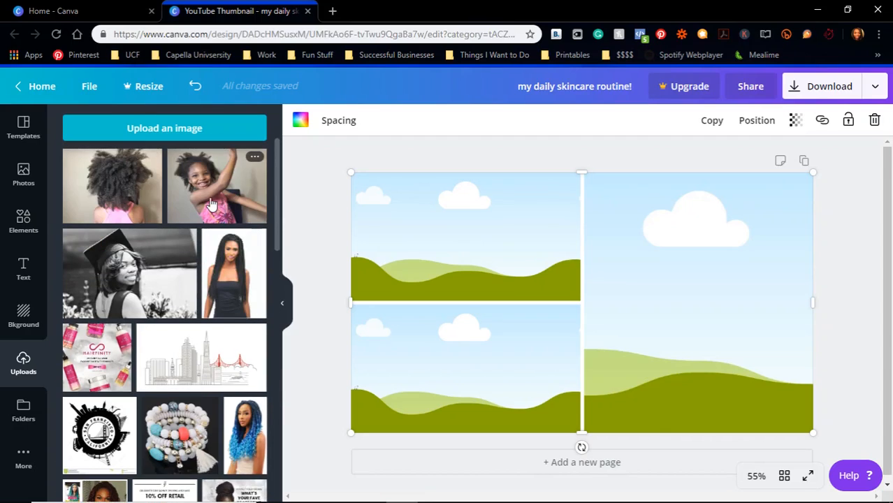
{"action": "left_click", "coordinate": [217, 189]}
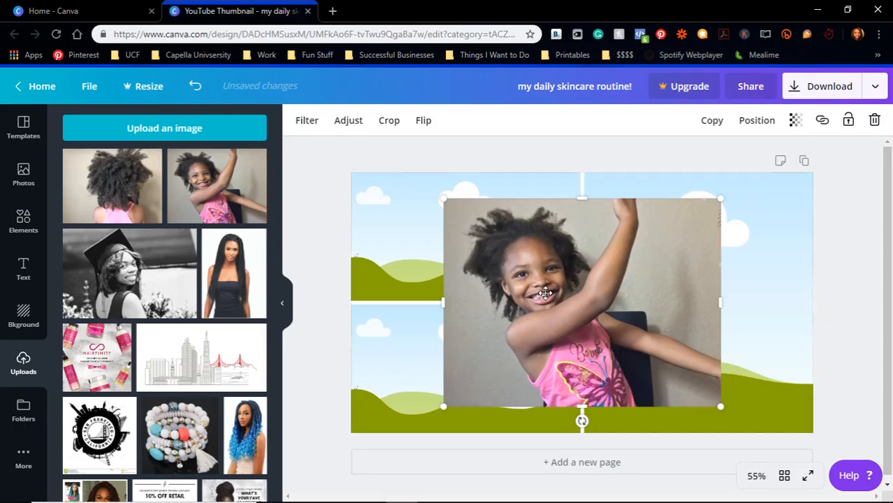
{"action": "left_click_drag", "start_coordinate": [487, 282], "coordinate": [419, 231]}
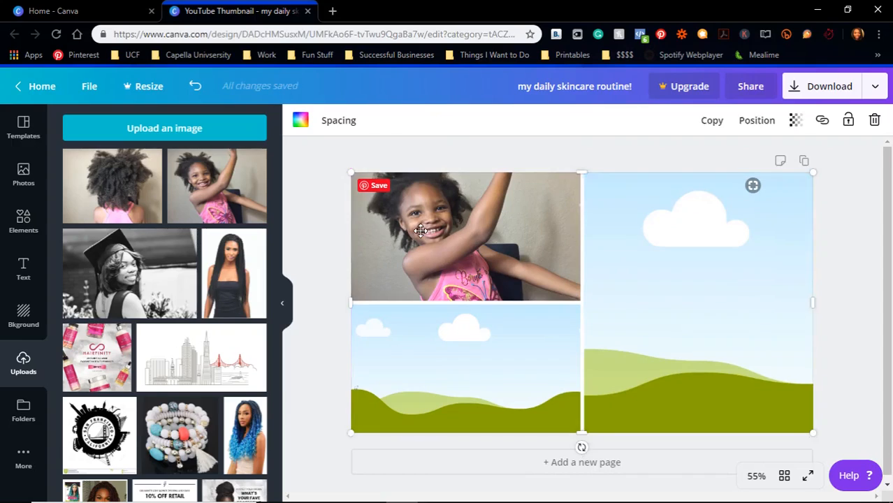
{"action": "left_click", "coordinate": [496, 236]}
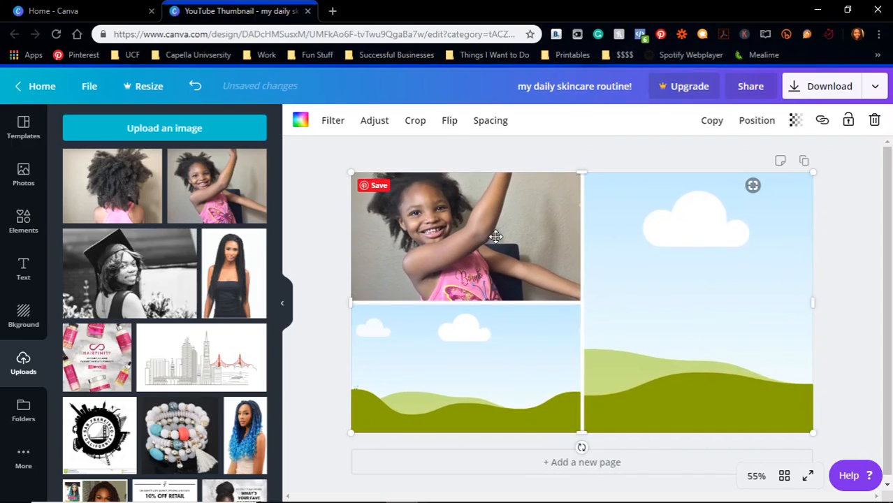
- Reposition the smiling girl's photo inside the grid's upper-left cell so that all of her hair shows
{"action": "double_click", "coordinate": [473, 246]}
{"action": "left_click_drag", "start_coordinate": [470, 222], "coordinate": [467, 244]}
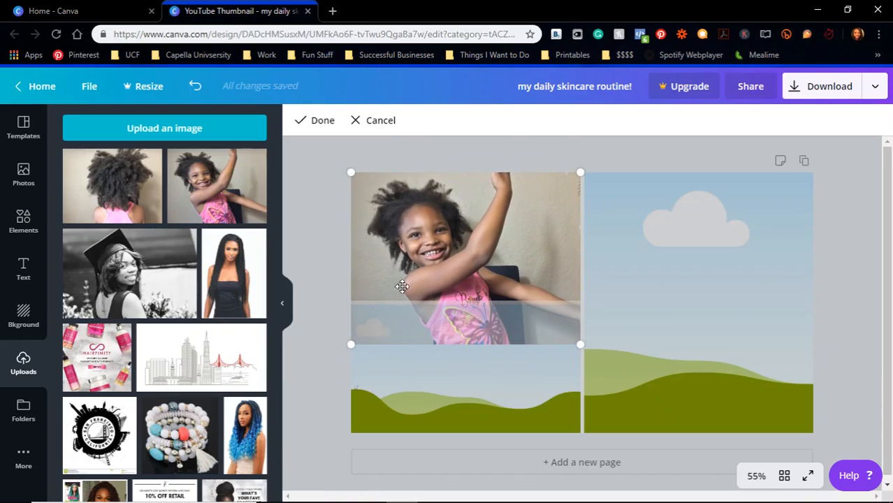
{"action": "left_click", "coordinate": [323, 122]}
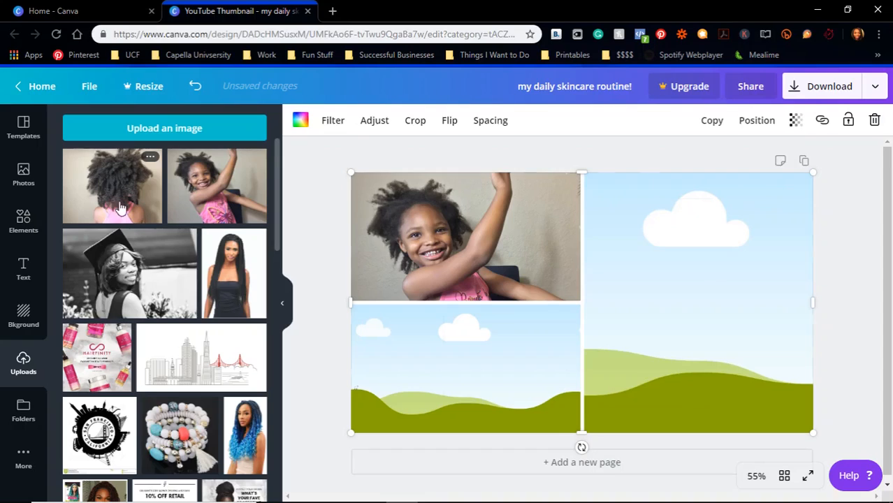
- Place the uploaded back-of-the-head photo into the grid's lower-left cell and shift it down so the full hair shows
{"action": "left_click", "coordinate": [121, 208]}
{"action": "left_click_drag", "start_coordinate": [608, 277], "coordinate": [448, 381]}
{"action": "left_click", "coordinate": [462, 394]}
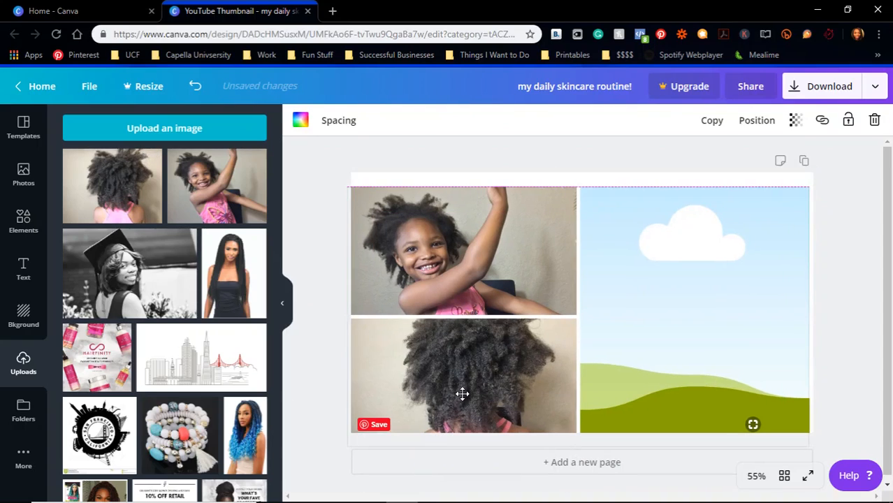
{"action": "double_click", "coordinate": [464, 382]}
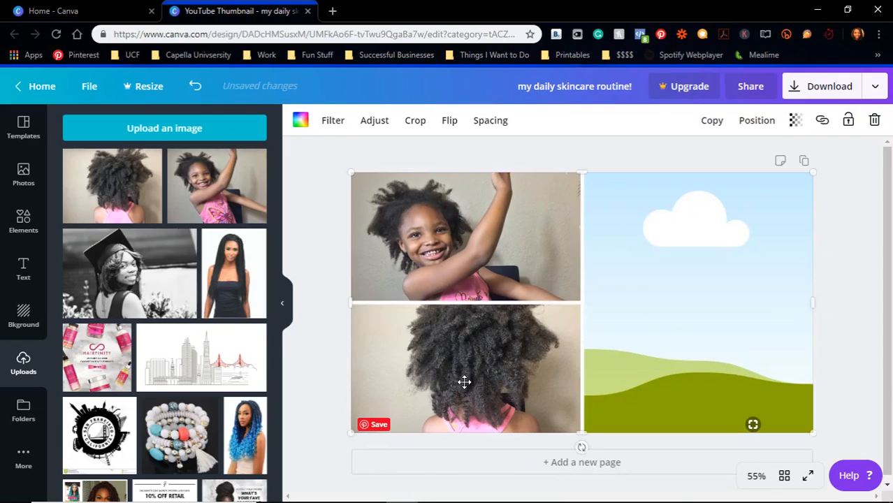
{"action": "left_click_drag", "start_coordinate": [464, 339], "coordinate": [460, 362]}
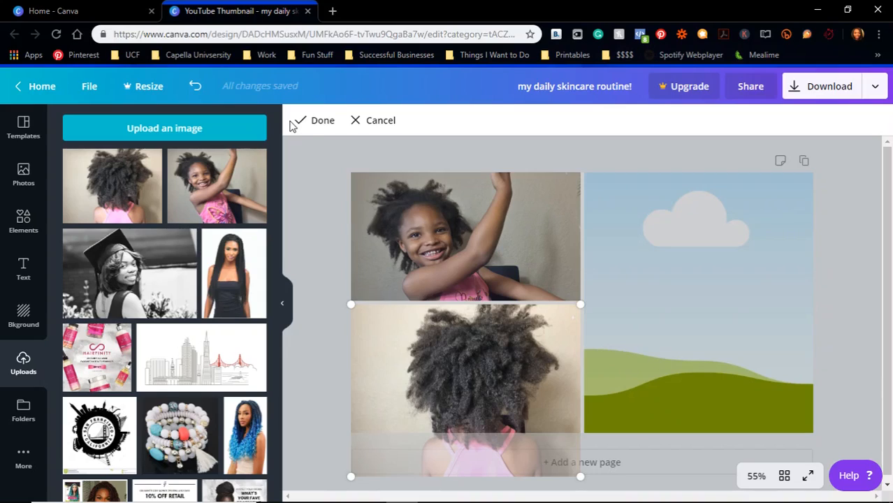
{"action": "left_click", "coordinate": [316, 120]}
{"action": "left_click", "coordinate": [675, 331]}
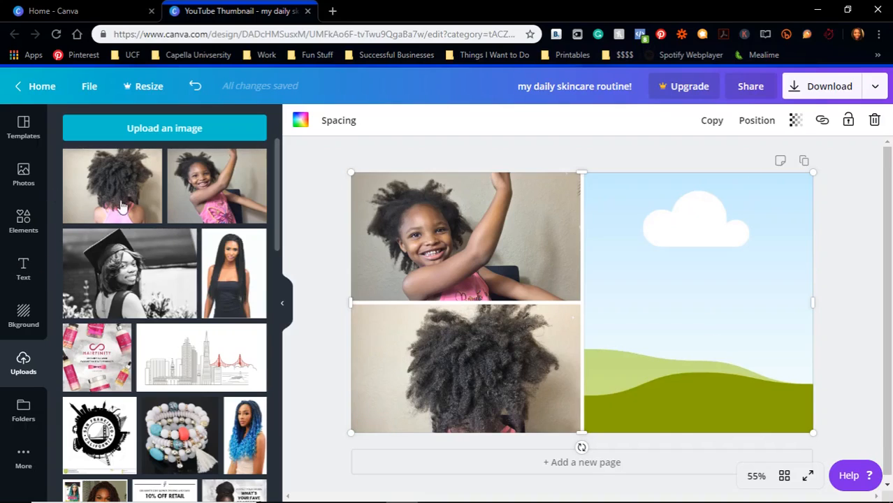
- Try covering the grid's tall right cell with a plain square shape, enlarged and aligned with the cell
{"action": "left_click", "coordinate": [22, 223]}
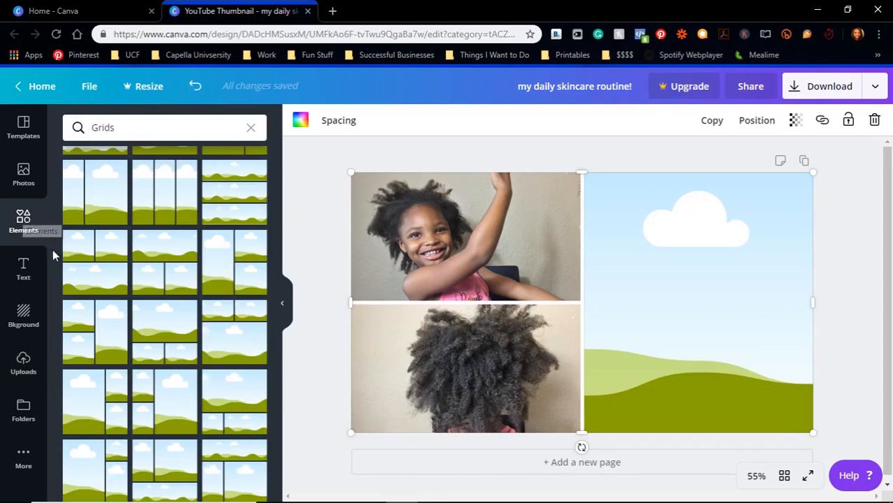
{"action": "left_click", "coordinate": [250, 127]}
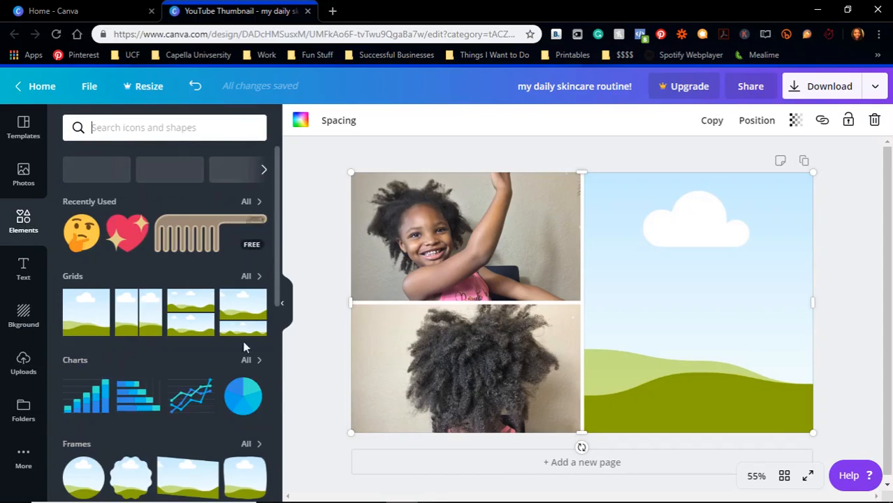
{"action": "scroll", "coordinate": [236, 391], "scroll_direction": "down", "scroll_amount": 1}
{"action": "scroll", "coordinate": [234, 424], "scroll_direction": "down", "scroll_amount": 1}
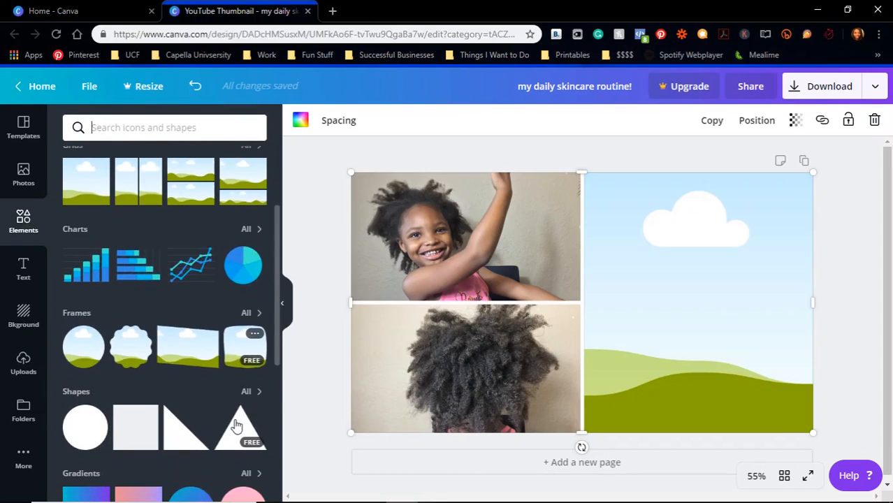
{"action": "scroll", "coordinate": [174, 412], "scroll_direction": "down", "scroll_amount": 1}
{"action": "left_click", "coordinate": [136, 370]}
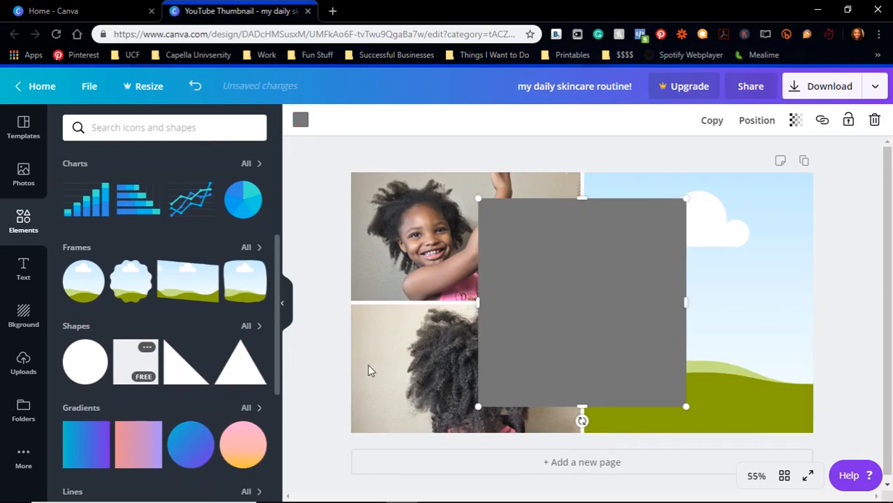
{"action": "left_click_drag", "start_coordinate": [644, 299], "coordinate": [684, 264]}
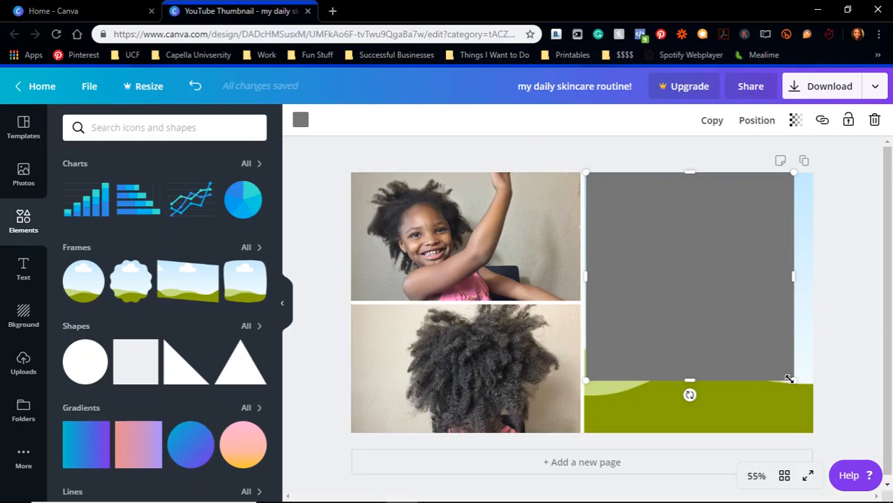
{"action": "left_click_drag", "start_coordinate": [795, 404], "coordinate": [813, 455]}
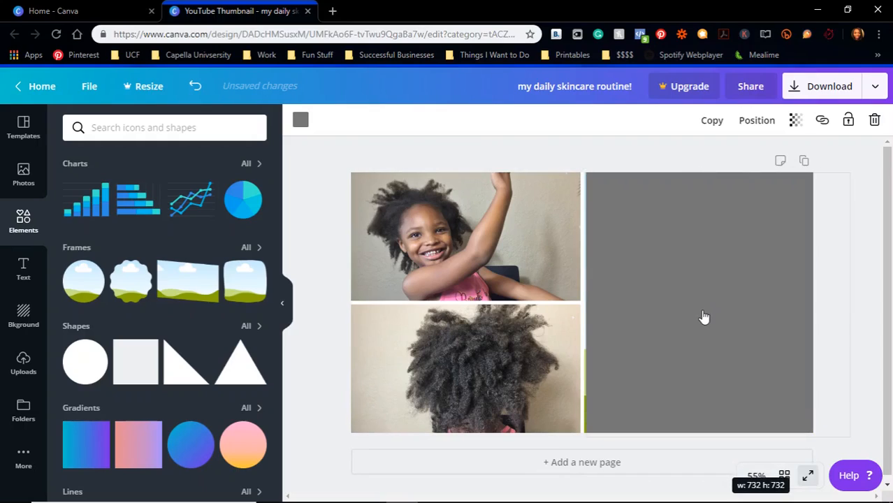
{"action": "mouse_move", "coordinate": [704, 310]}
{"action": "left_mouse_down"}
{"action": "mouse_move", "coordinate": [690, 307]}
{"action": "mouse_move", "coordinate": [701, 297]}
{"action": "left_mouse_up"}
- Send the grey square behind the photo grid and bring it back to the front
{"action": "left_click", "coordinate": [756, 120]}
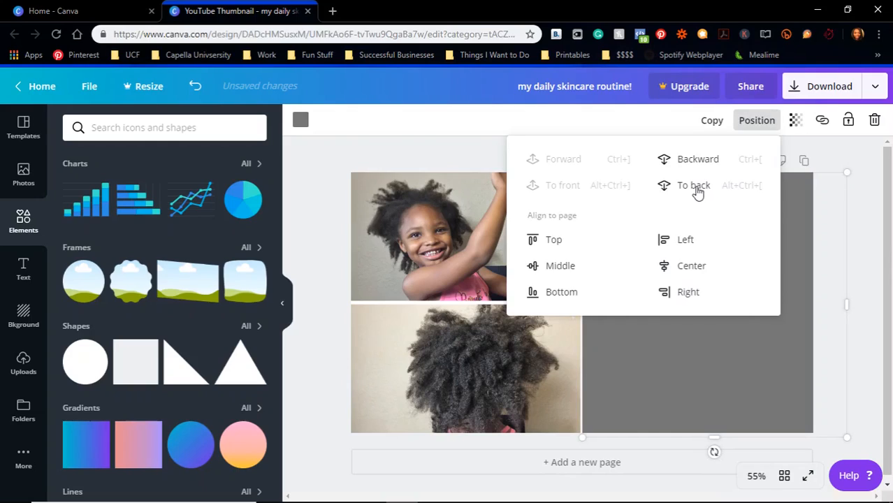
{"action": "left_click", "coordinate": [693, 186]}
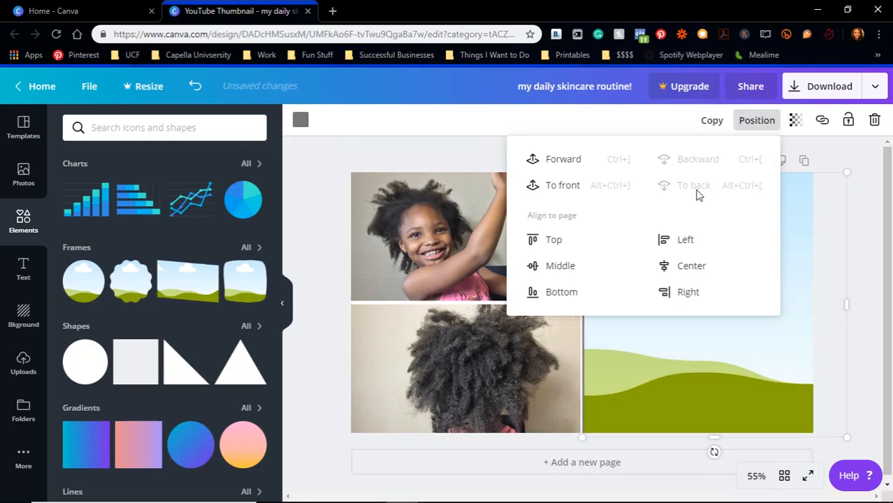
{"action": "left_click", "coordinate": [563, 185]}
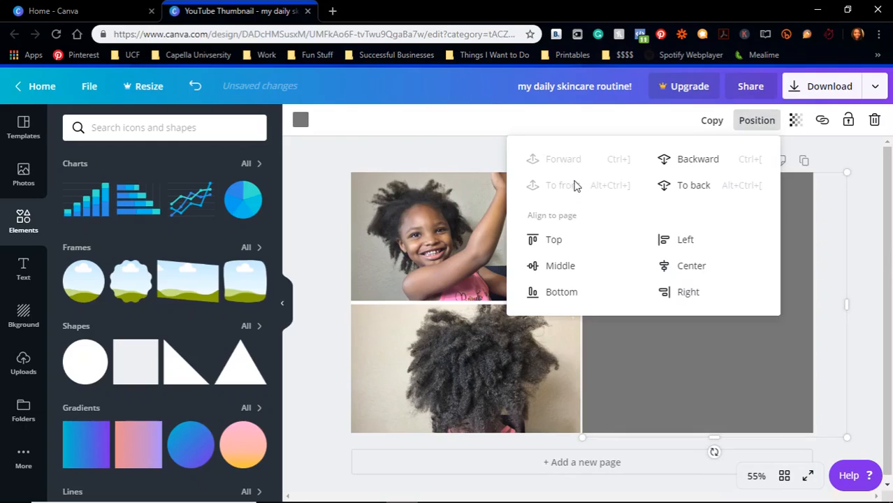
{"action": "left_click", "coordinate": [764, 362]}
{"action": "left_click", "coordinate": [861, 322]}
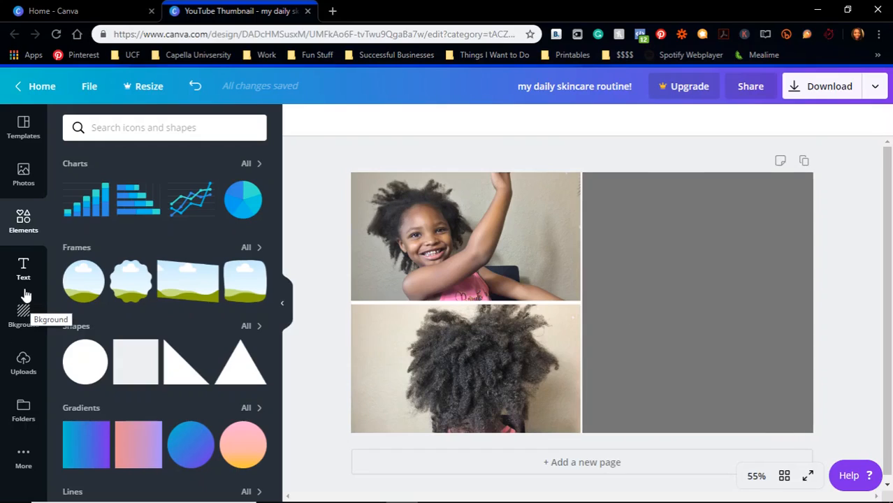
- Make the grey square over the tall right cell slightly transparent
{"action": "left_click", "coordinate": [677, 282]}
{"action": "left_click", "coordinate": [301, 123]}
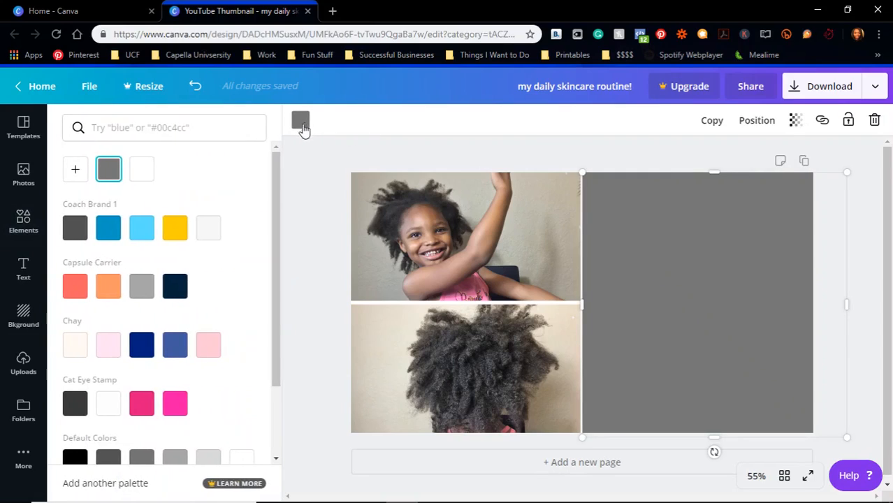
{"action": "left_click", "coordinate": [795, 120]}
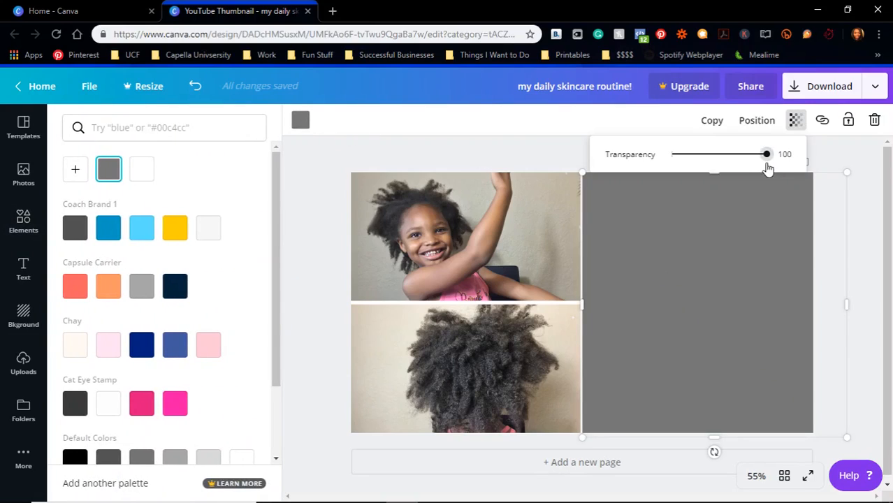
{"action": "mouse_move", "coordinate": [767, 168]}
{"action": "left_mouse_down"}
{"action": "mouse_move", "coordinate": [675, 171]}
{"action": "mouse_move", "coordinate": [767, 167]}
{"action": "left_mouse_up"}
{"action": "left_click", "coordinate": [859, 367]}
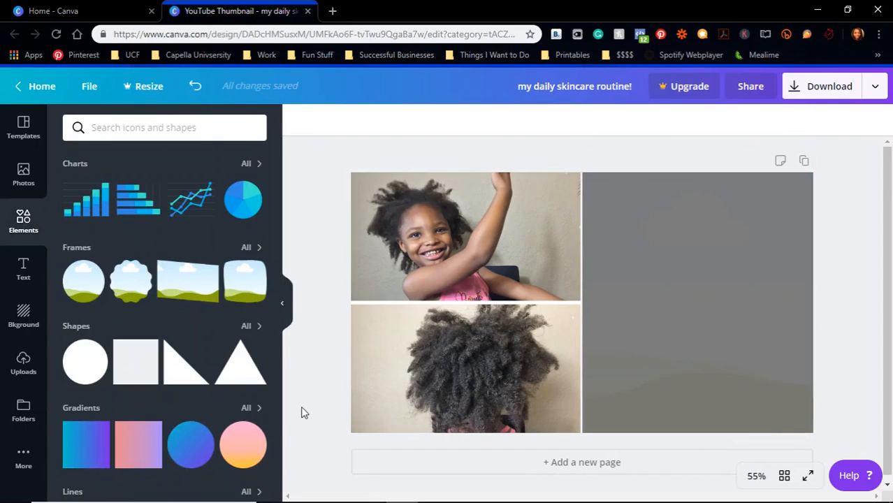
- Replace the grey square with the pink-to-purple gradient square, enlarged to cover the grid's tall right cell
{"action": "left_click", "coordinate": [137, 451]}
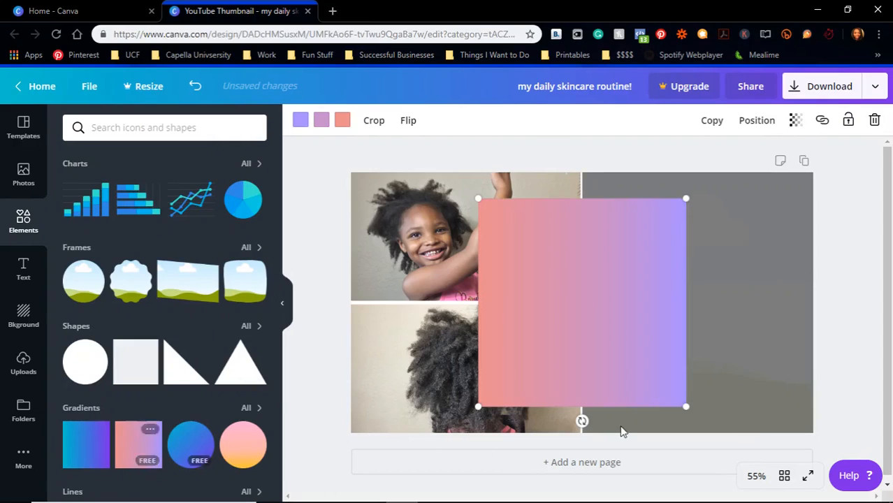
{"action": "left_click", "coordinate": [737, 349]}
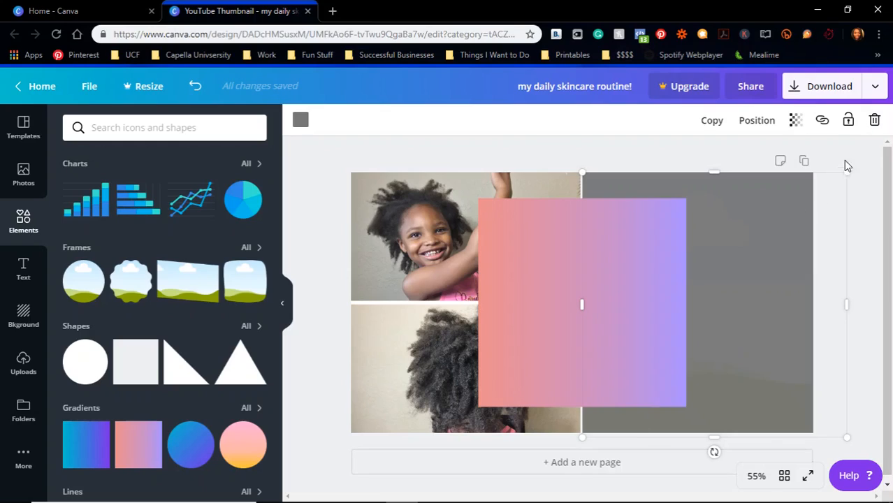
{"action": "left_click", "coordinate": [874, 121]}
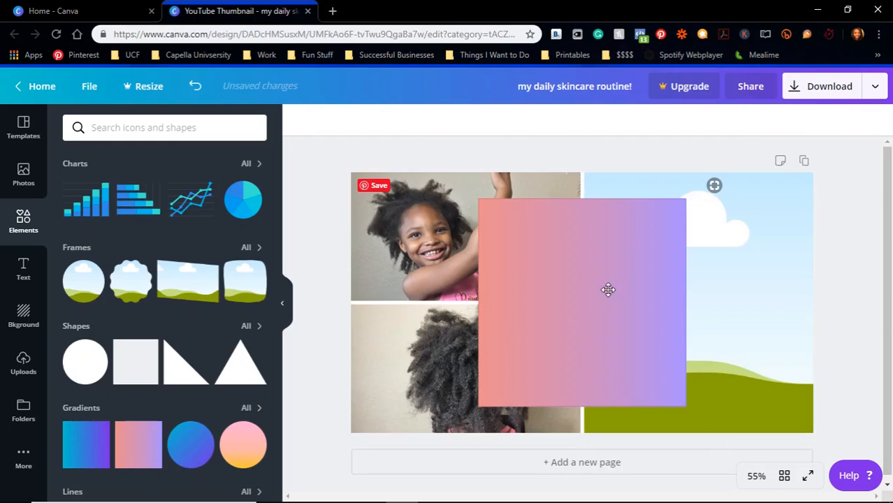
{"action": "left_click_drag", "start_coordinate": [631, 292], "coordinate": [701, 262]}
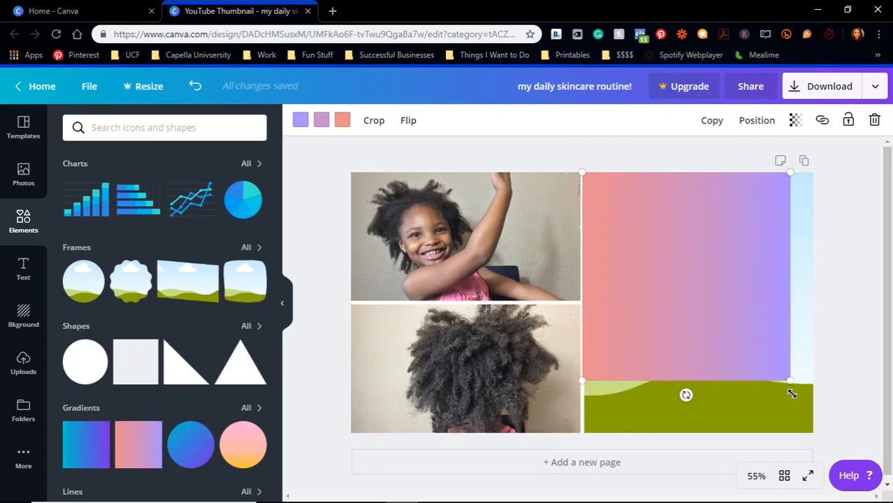
{"action": "left_click_drag", "start_coordinate": [791, 393], "coordinate": [815, 451]}
{"action": "left_click_drag", "start_coordinate": [753, 330], "coordinate": [741, 322]}
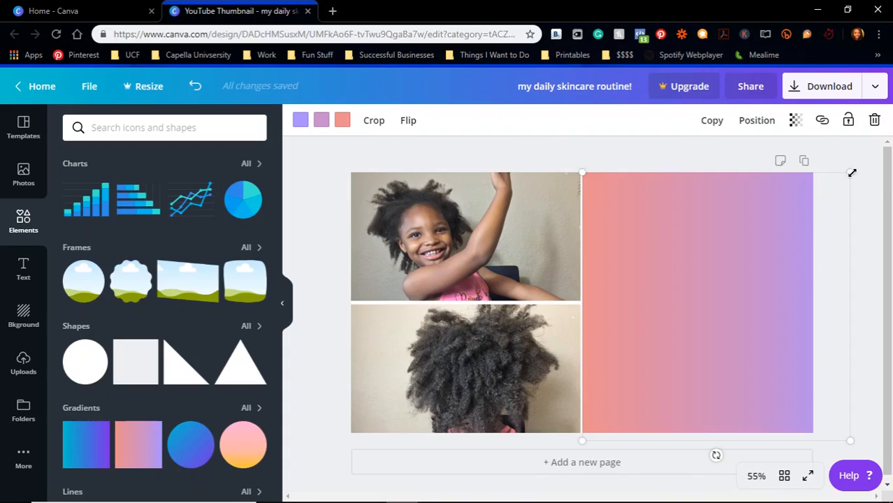
{"action": "left_click", "coordinate": [871, 236]}
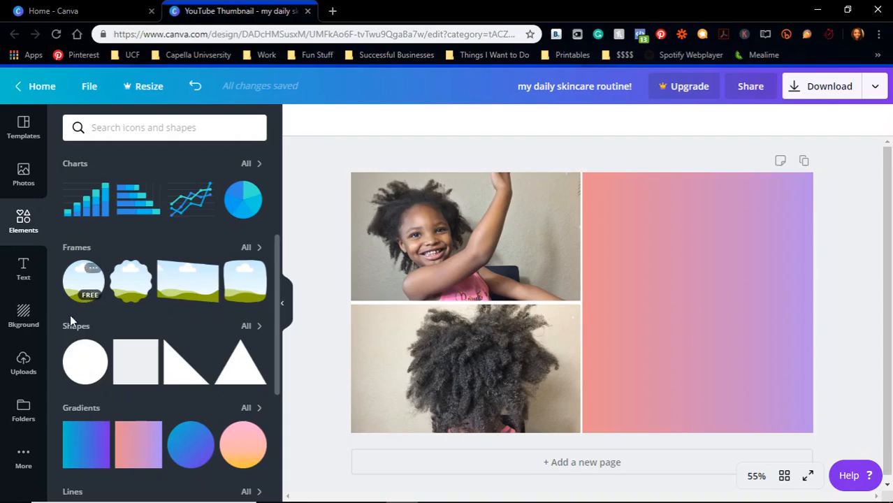
- Add a heading at the top of the gradient area, with a subheading and a line of body text beneath it
{"action": "left_click", "coordinate": [25, 278]}
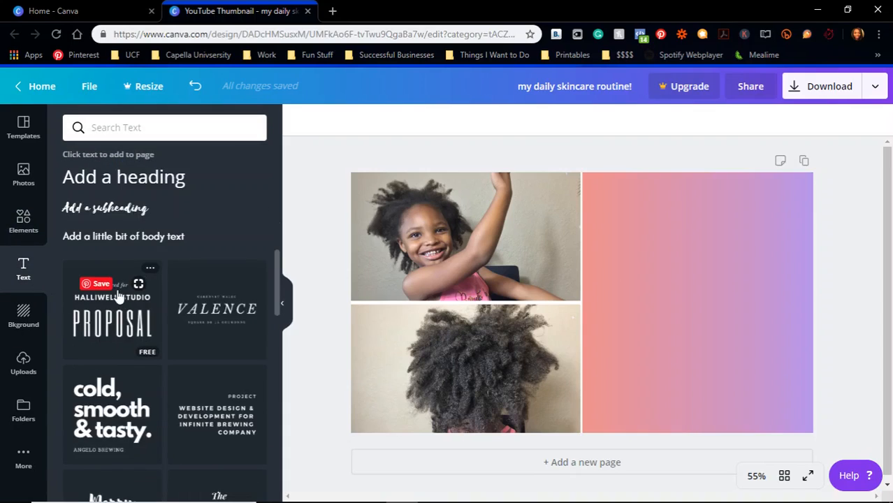
{"action": "scroll", "coordinate": [207, 378], "scroll_direction": "down", "scroll_amount": 1}
{"action": "scroll", "coordinate": [207, 389], "scroll_direction": "down", "scroll_amount": 2}
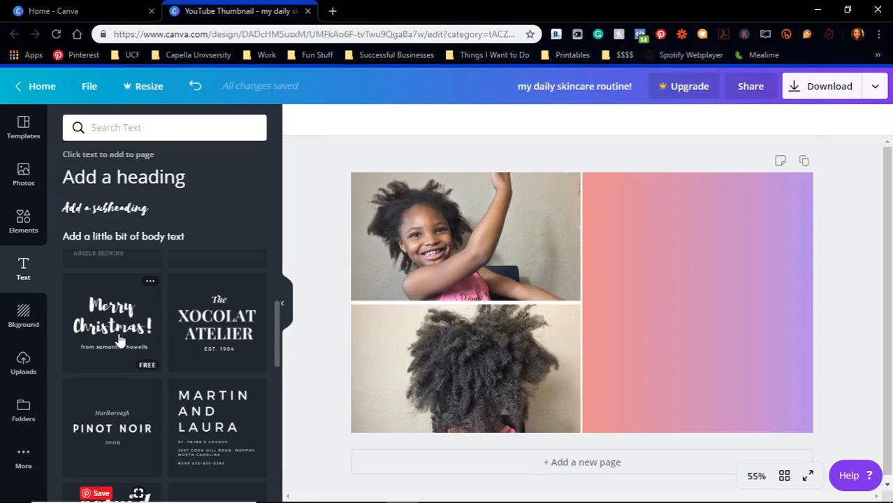
{"action": "scroll", "coordinate": [151, 357], "scroll_direction": "down", "scroll_amount": 5}
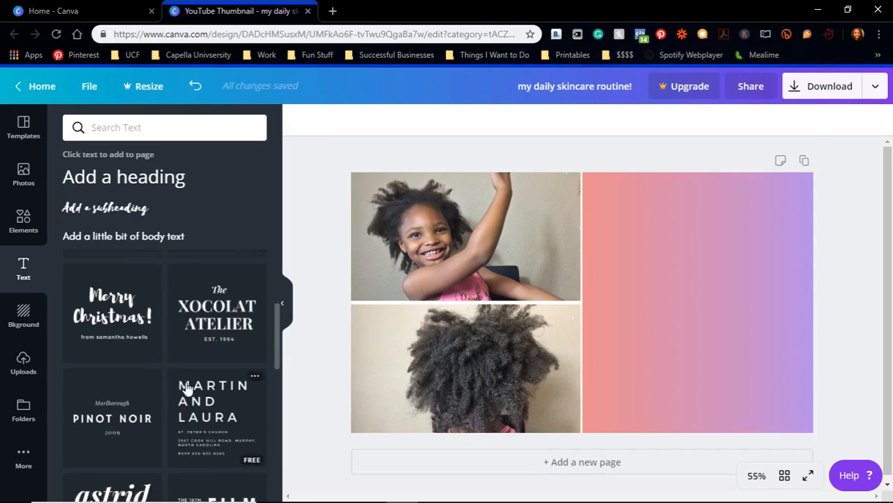
{"action": "scroll", "coordinate": [211, 422], "scroll_direction": "down", "scroll_amount": 4}
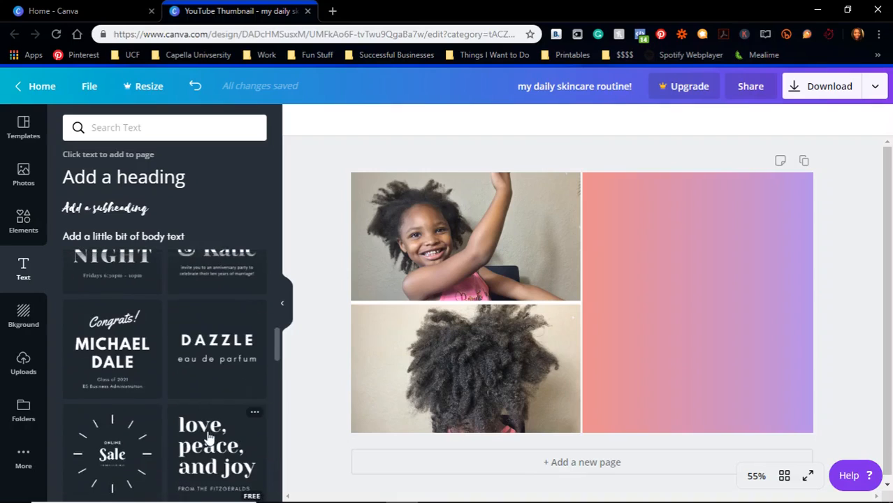
{"action": "scroll", "coordinate": [140, 330], "scroll_direction": "up", "scroll_amount": 4}
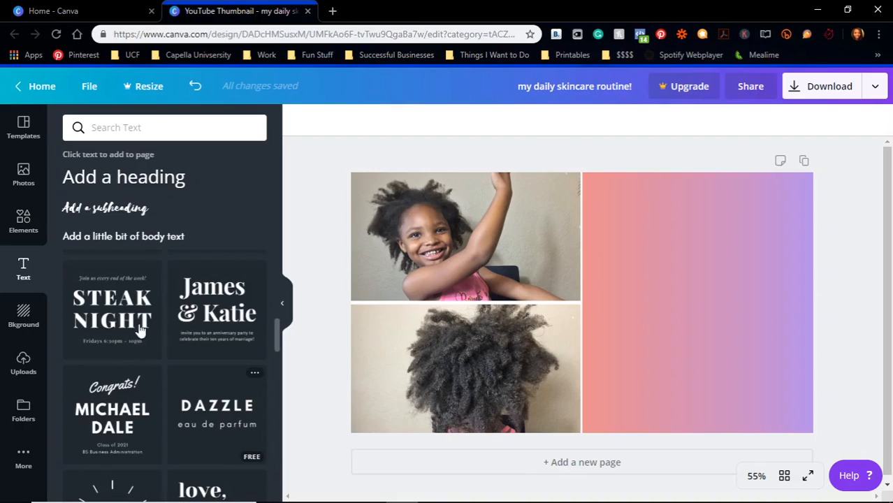
{"action": "left_click", "coordinate": [153, 187]}
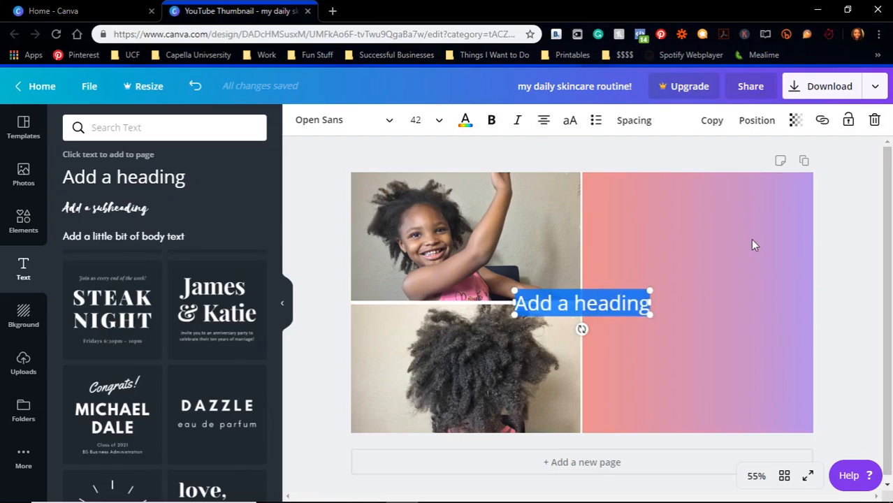
{"action": "left_click", "coordinate": [577, 310]}
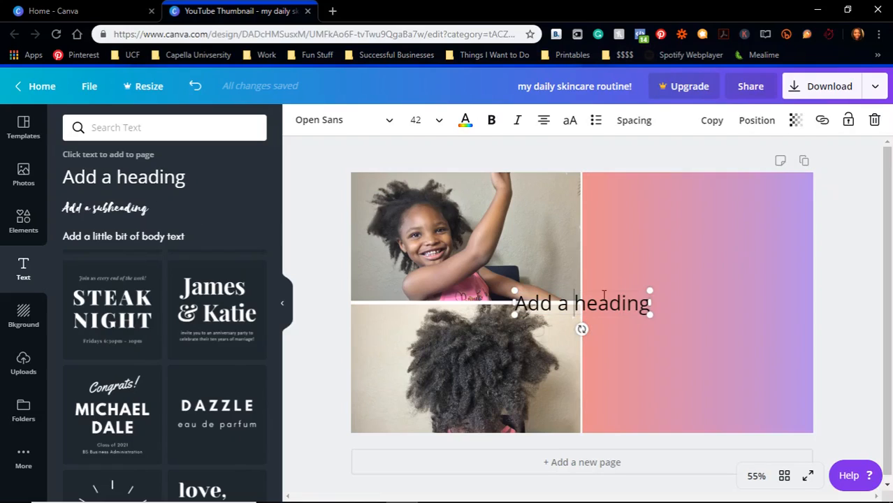
{"action": "left_click_drag", "start_coordinate": [615, 289], "coordinate": [702, 185]}
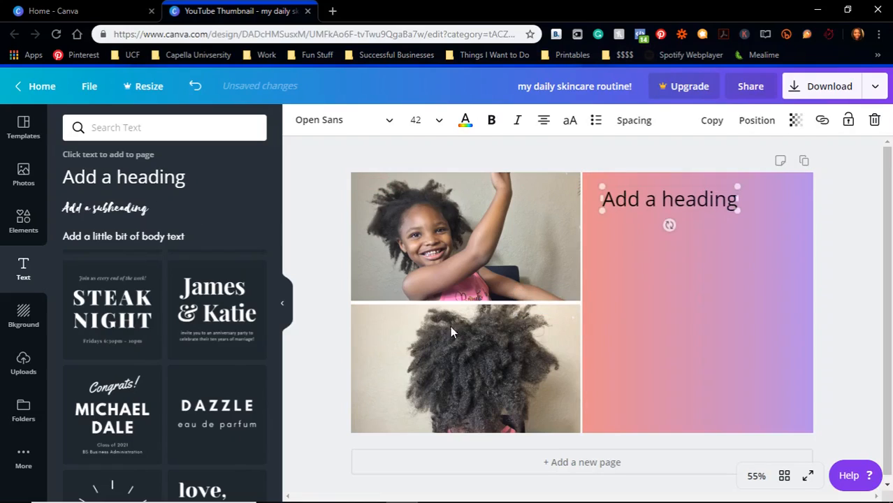
{"action": "left_click", "coordinate": [104, 208]}
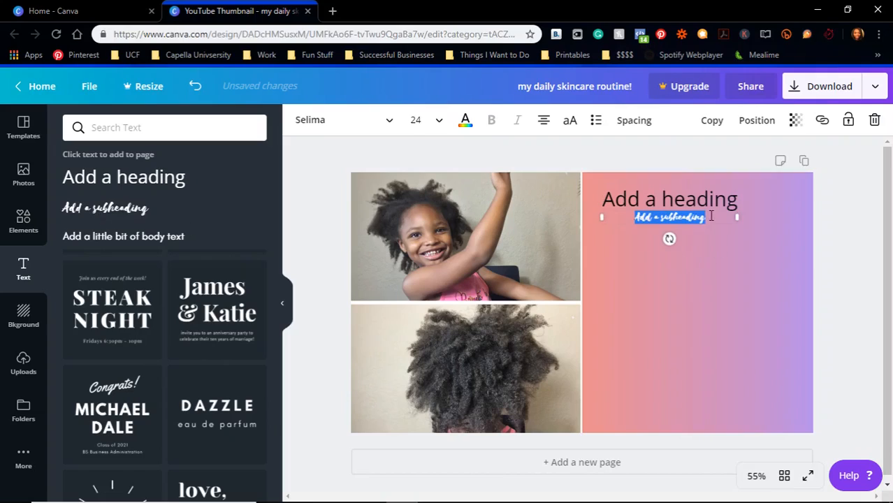
{"action": "left_click", "coordinate": [131, 240]}
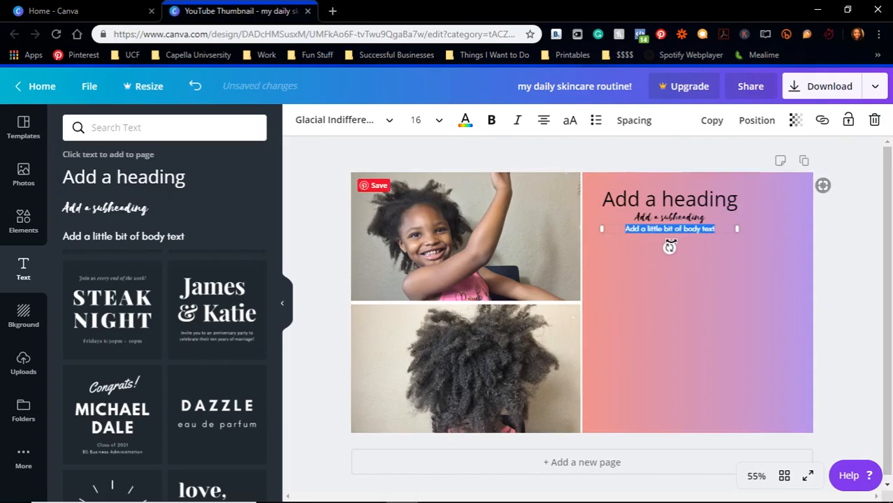
- Delete the body text, the subheading and the heading from the gradient area
{"action": "left_click", "coordinate": [874, 122]}
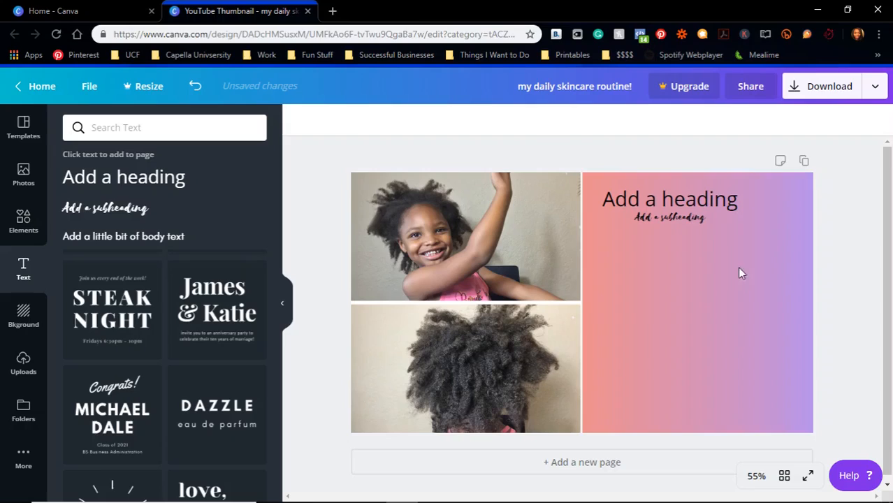
{"action": "left_click", "coordinate": [644, 214]}
{"action": "left_click", "coordinate": [874, 122]}
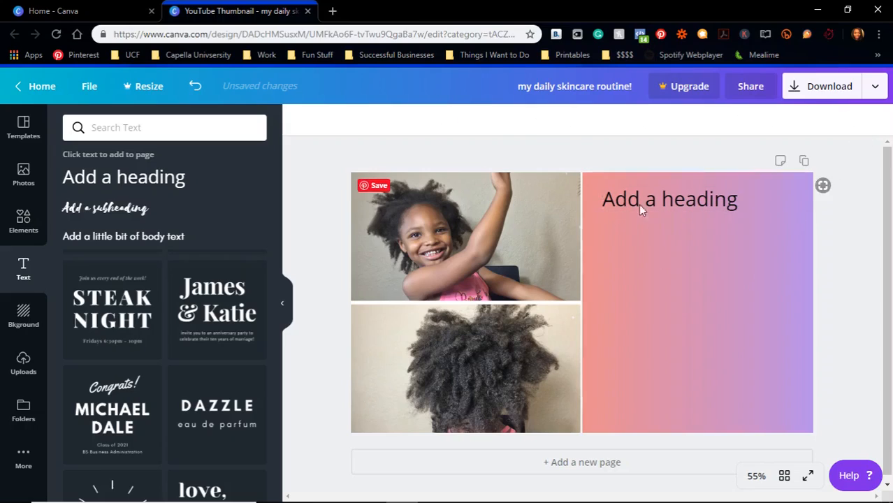
{"action": "left_click", "coordinate": [638, 203]}
{"action": "left_click", "coordinate": [873, 121]}
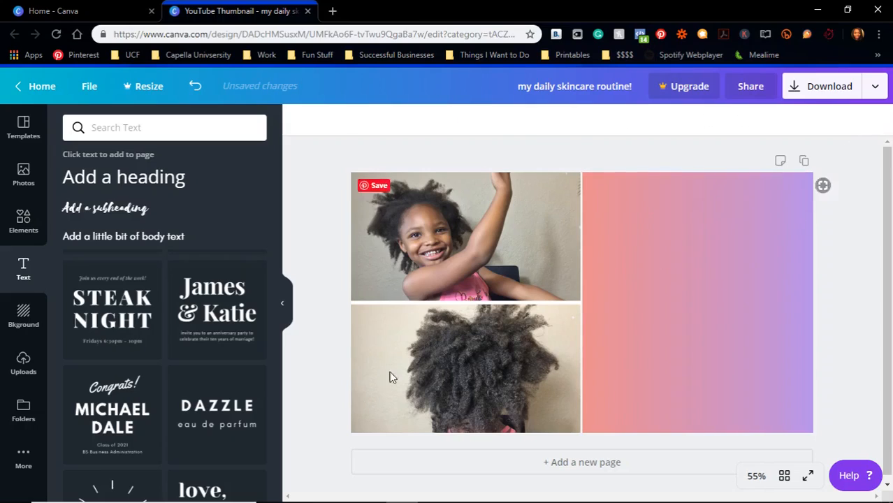
- Browse the ready-made text combinations and add the brush-script "Merry Christmas!" one to the design
{"action": "scroll", "coordinate": [176, 423], "scroll_direction": "down", "scroll_amount": 2}
{"action": "scroll", "coordinate": [176, 422], "scroll_direction": "down", "scroll_amount": 3}
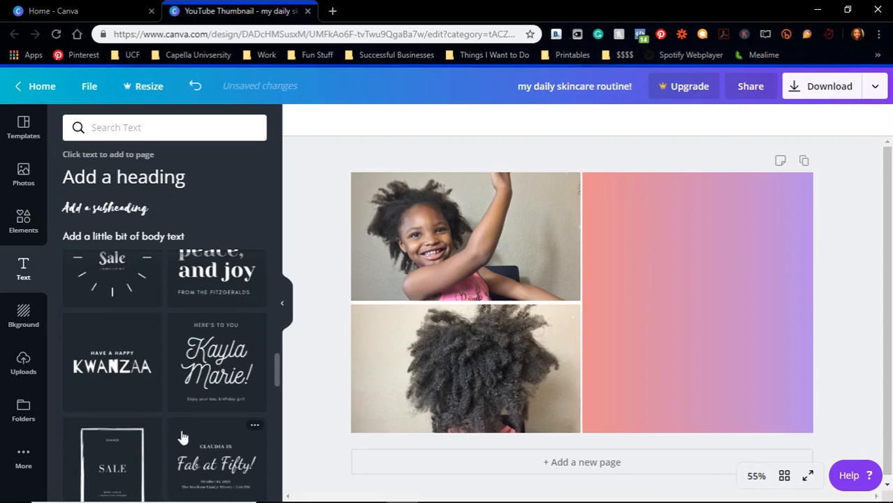
{"action": "scroll", "coordinate": [179, 426], "scroll_direction": "down", "scroll_amount": 2}
{"action": "scroll", "coordinate": [239, 437], "scroll_direction": "down", "scroll_amount": 1}
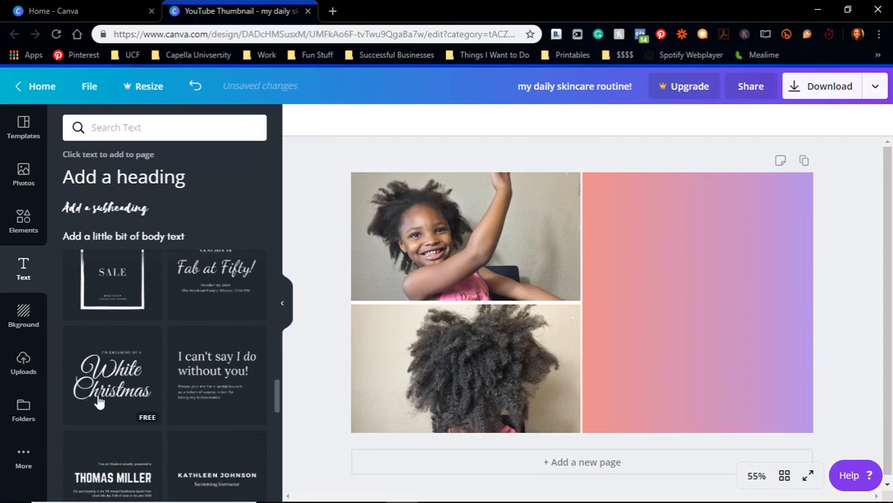
{"action": "scroll", "coordinate": [217, 398], "scroll_direction": "up", "scroll_amount": 7}
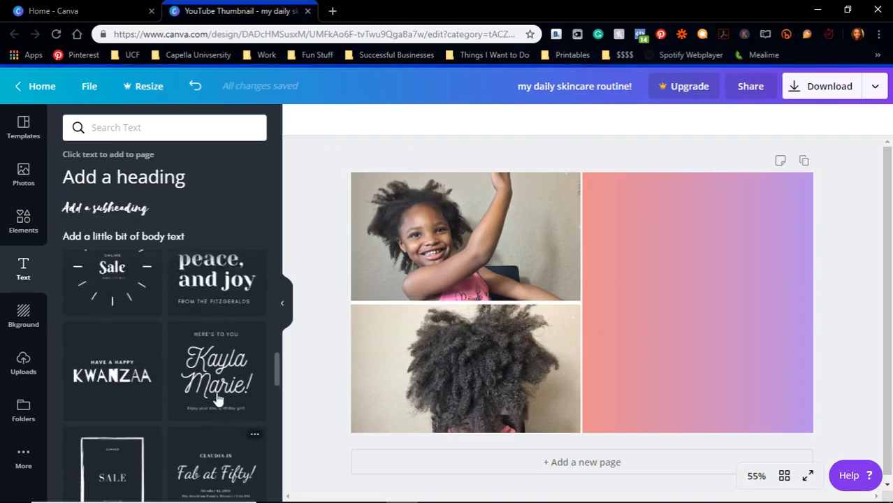
{"action": "scroll", "coordinate": [227, 399], "scroll_direction": "up", "scroll_amount": 7}
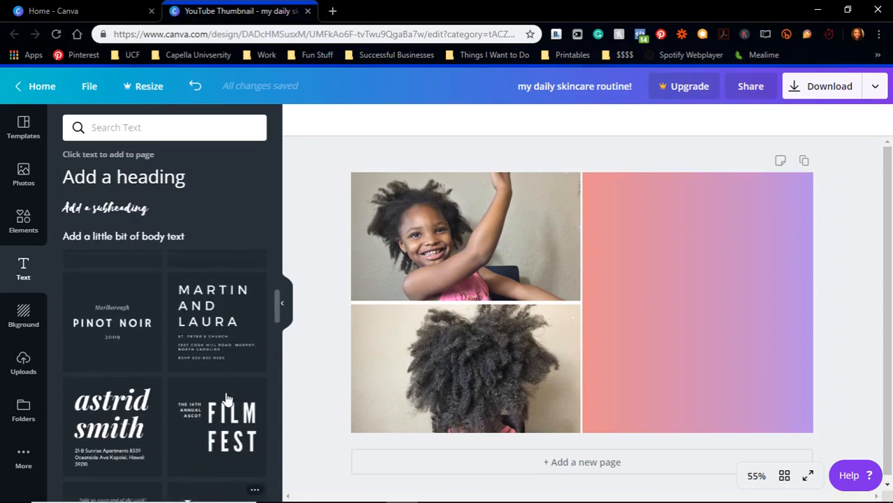
{"action": "scroll", "coordinate": [136, 411], "scroll_direction": "down", "scroll_amount": 2}
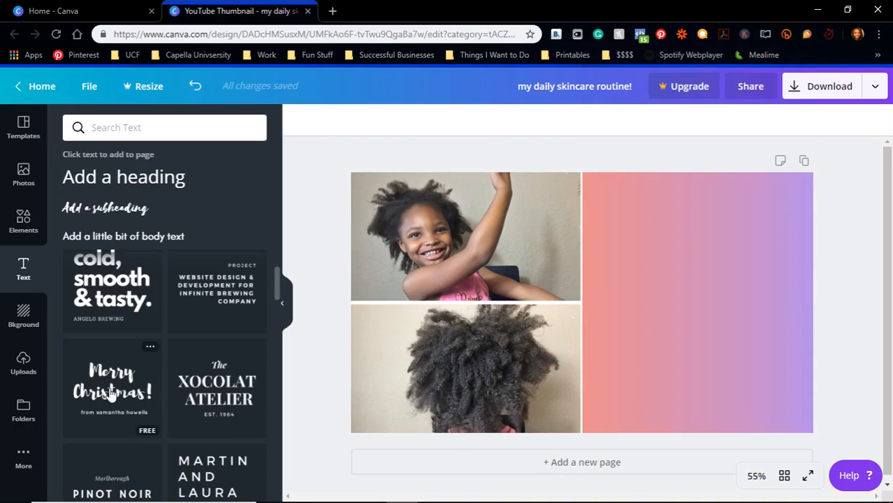
{"action": "left_click", "coordinate": [724, 308]}
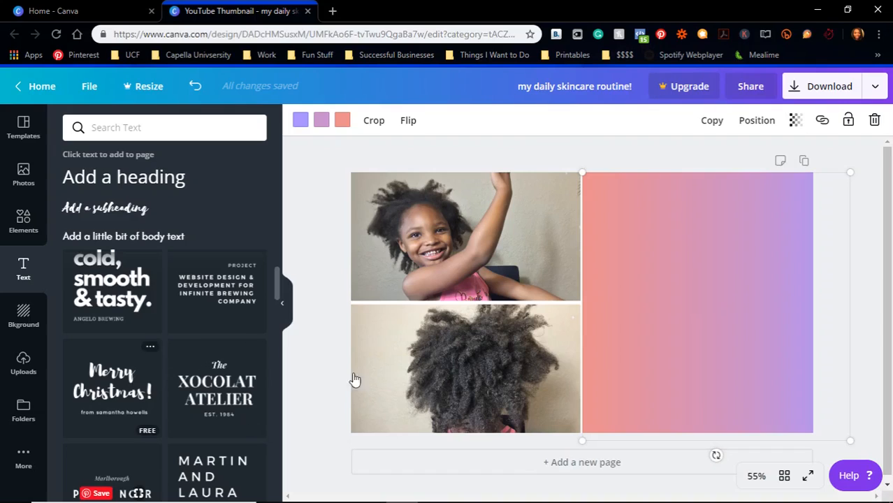
{"action": "left_click_drag", "start_coordinate": [355, 379], "coordinate": [658, 247]}
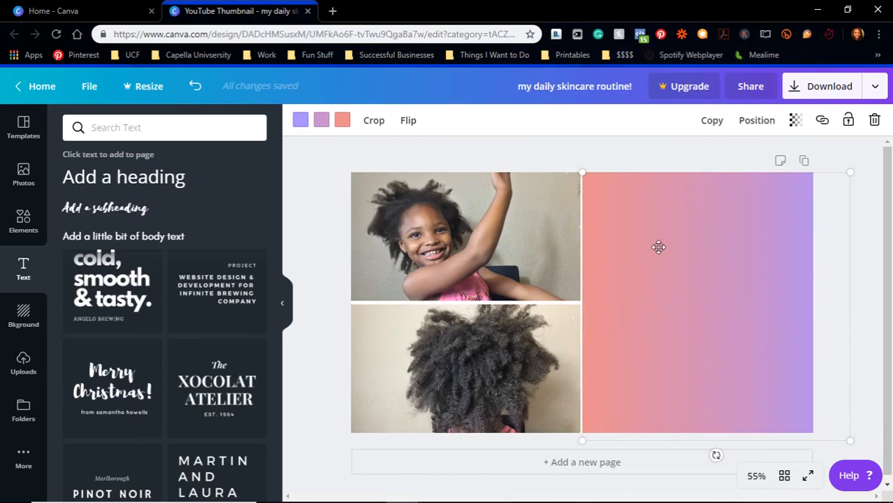
- Send the gradient square backward one layer, and send the photo grid backward as well
{"action": "left_click", "coordinate": [768, 123]}
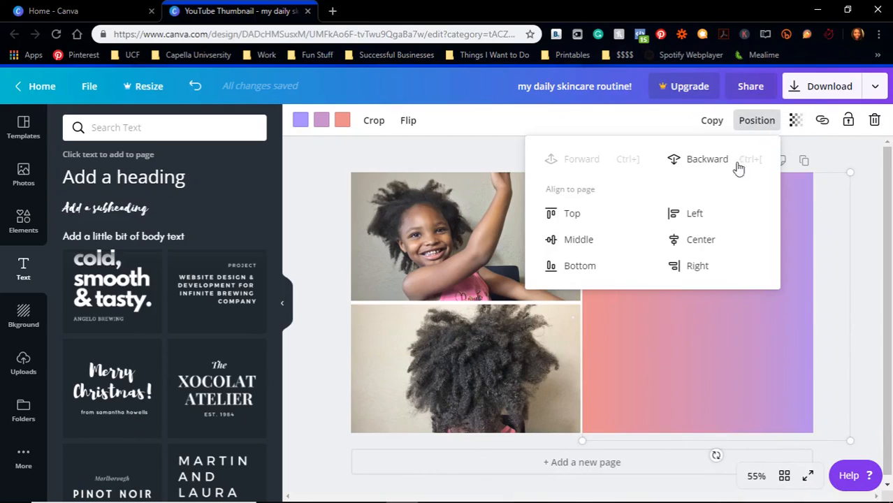
{"action": "left_click", "coordinate": [707, 161]}
{"action": "left_click", "coordinate": [723, 285]}
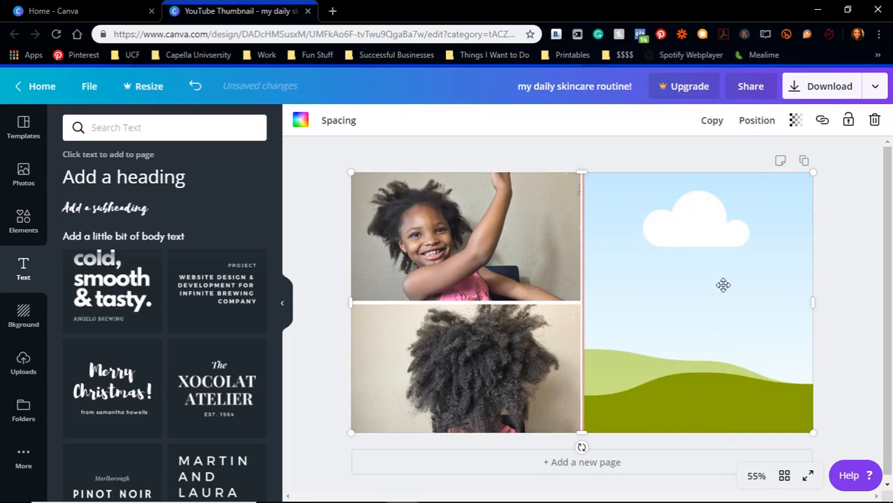
{"action": "left_click", "coordinate": [753, 125]}
{"action": "left_click", "coordinate": [717, 161]}
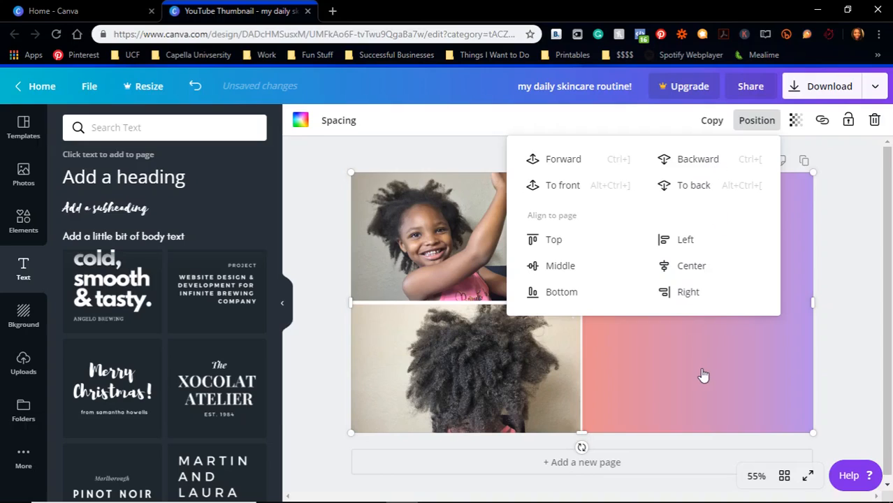
{"action": "left_click", "coordinate": [846, 327]}
{"action": "left_click", "coordinate": [828, 327]}
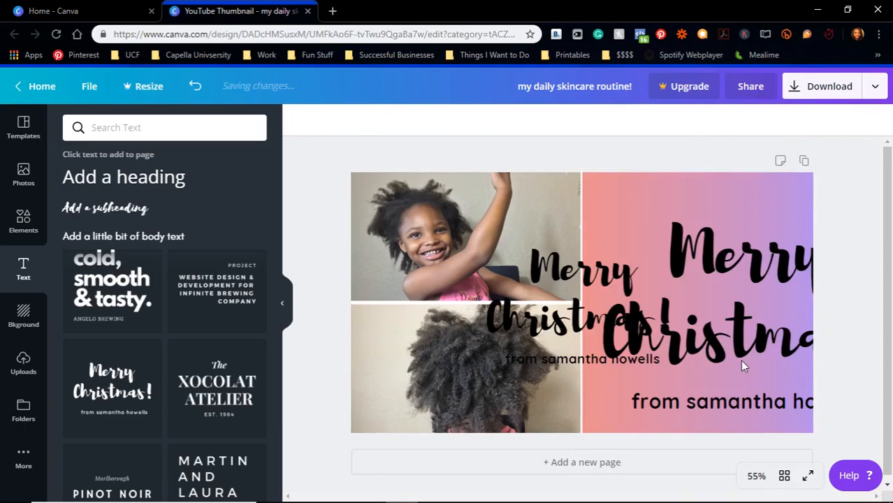
- Delete the larger duplicate "Merry Christmas!" group and move the smaller one onto the upper part of the gradient area
{"action": "scroll", "coordinate": [649, 320], "scroll_direction": "down", "scroll_amount": 1}
{"action": "left_click", "coordinate": [552, 357]}
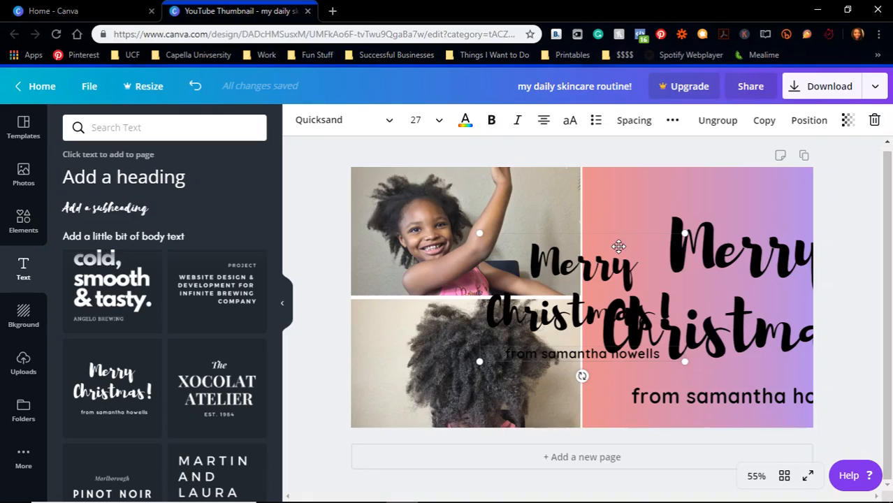
{"action": "left_click", "coordinate": [693, 261]}
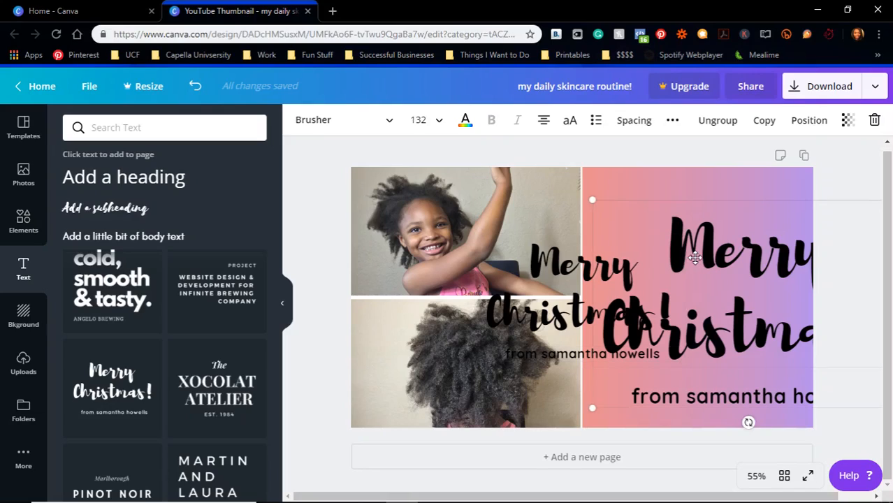
{"action": "left_click", "coordinate": [873, 124]}
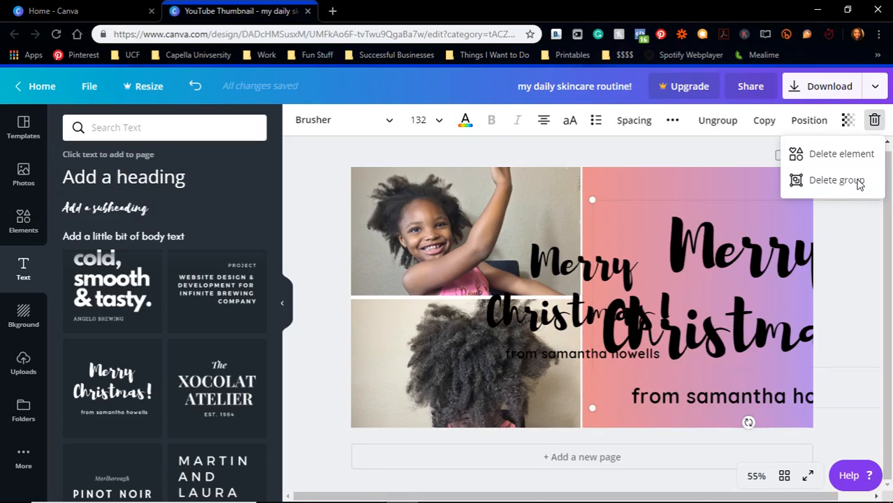
{"action": "left_click", "coordinate": [858, 183]}
{"action": "mouse_move", "coordinate": [580, 282]}
{"action": "left_mouse_down"}
{"action": "mouse_move", "coordinate": [663, 278]}
{"action": "mouse_move", "coordinate": [702, 237]}
{"action": "left_mouse_up"}
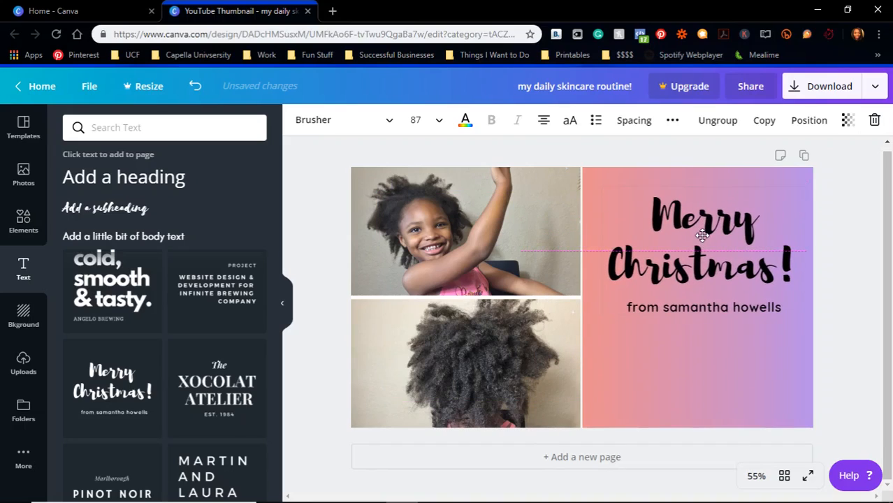
- Replace the "Merry Christmas!" heading with "Updated Hair Wash Routine"
{"action": "double_click", "coordinate": [708, 252]}
{"action": "left_click", "coordinate": [713, 247]}
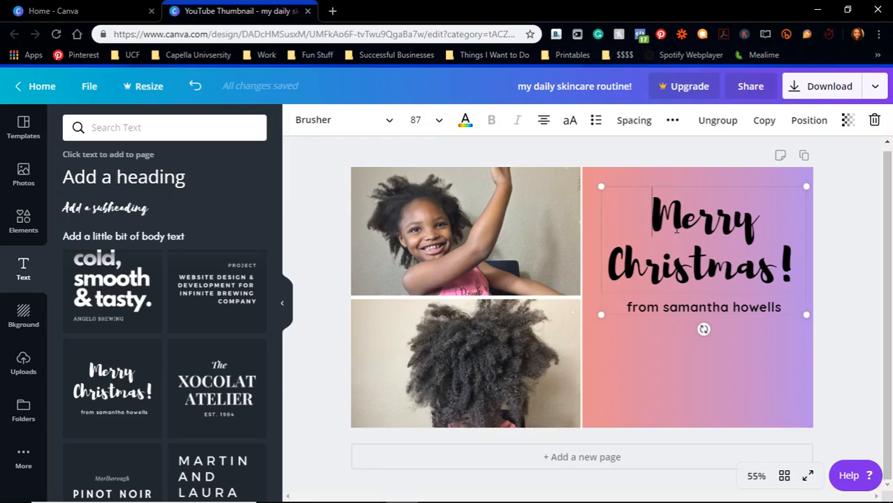
{"action": "left_click_drag", "start_coordinate": [652, 210], "coordinate": [802, 268]}
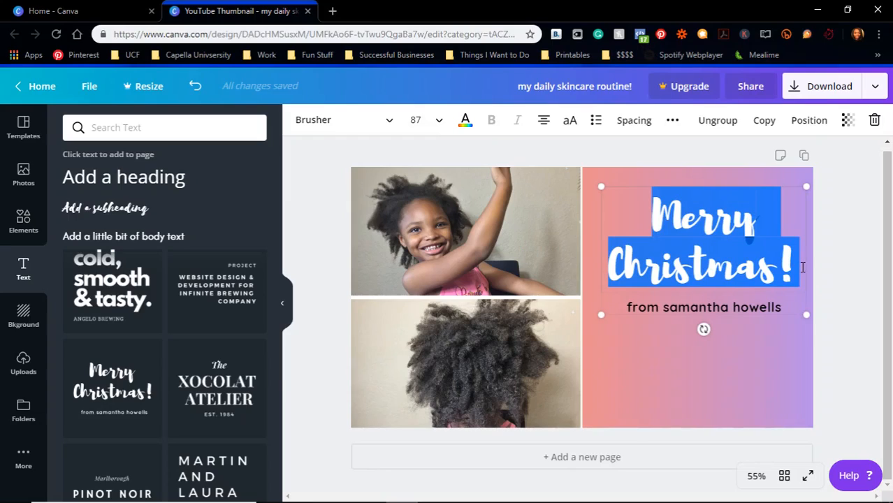
{"action": "type", "text": "W"}
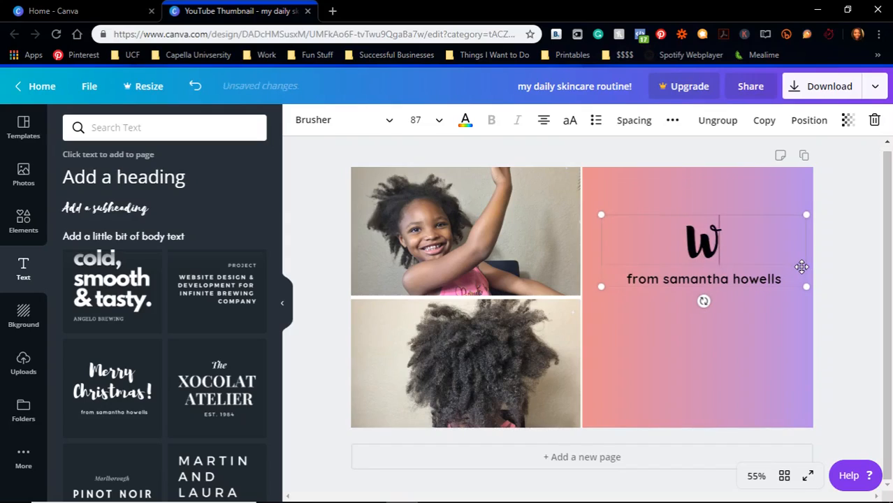
{"action": "key", "text": "BackSpace"}
{"action": "type", "text": "Updated"}
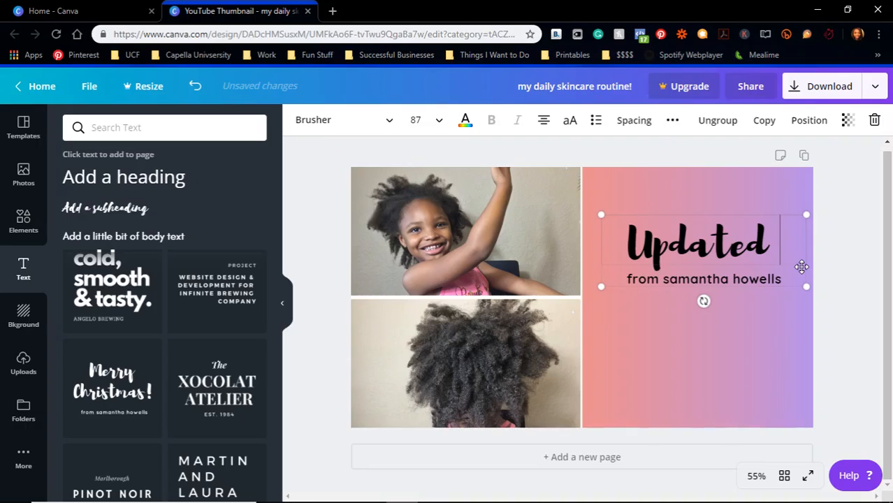
{"action": "type", "text": " Wash"}
{"action": "key", "text": "BackSpace"}
{"action": "key", "text": "BackSpace"}
{"action": "key", "text": "BackSpace"}
{"action": "key", "text": "BackSpace"}
{"action": "key", "text": "BackSpace"}
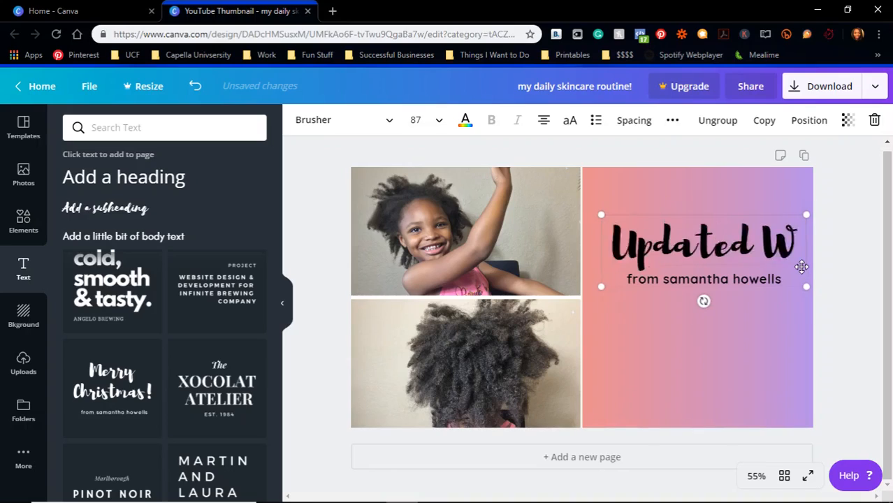
{"action": "type", "text": "Hair C"}
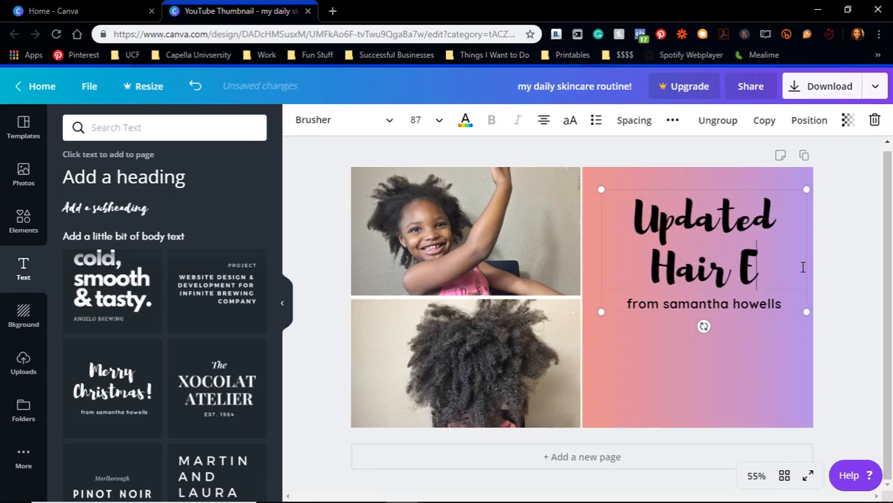
{"action": "key", "text": "BackSpace"}
{"action": "type", "text": "Wash"}
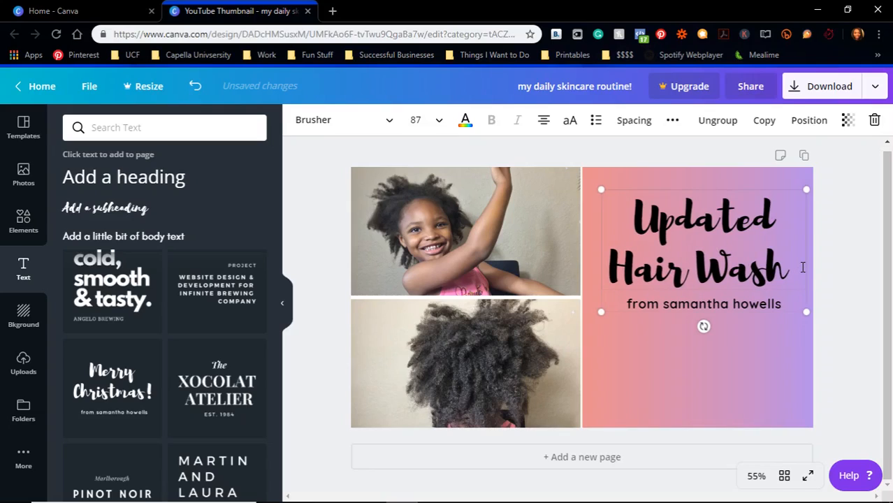
{"action": "type", "text": " Routine"}
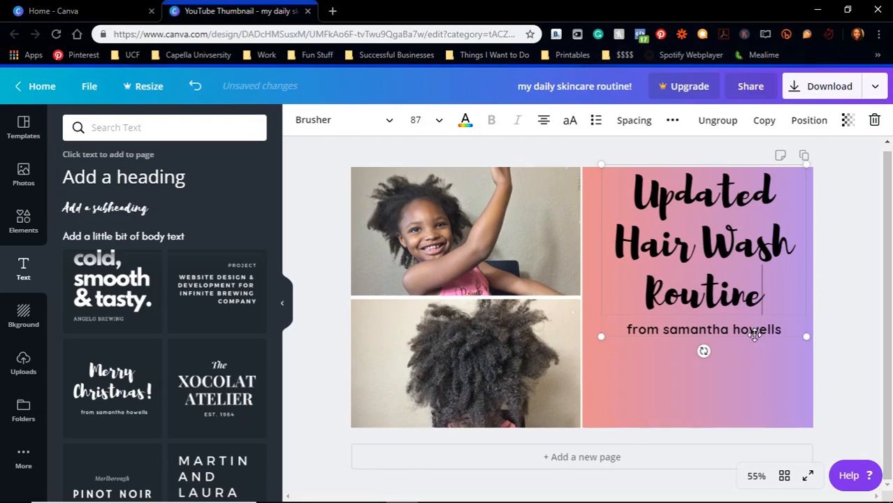
- Ungroup the text combination and shift it slightly down, with the small line set lower, well below the heading
{"action": "left_click", "coordinate": [728, 413]}
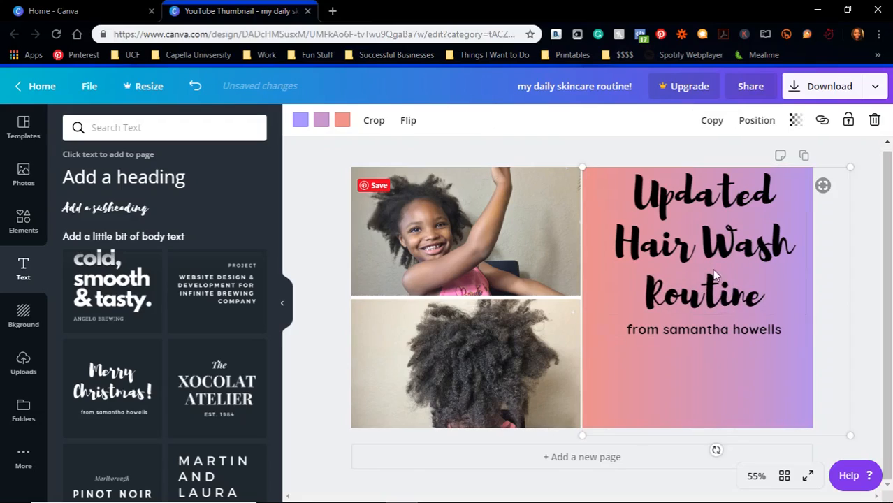
{"action": "left_click", "coordinate": [708, 219]}
{"action": "left_click", "coordinate": [730, 122]}
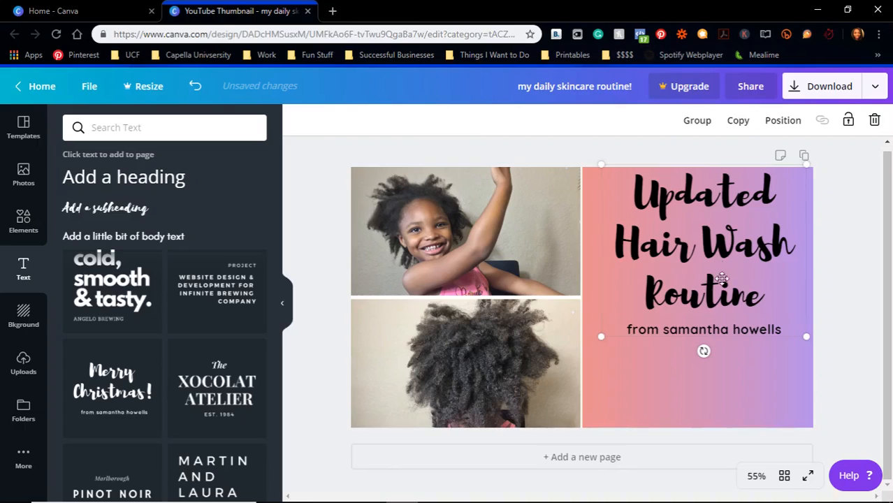
{"action": "left_click_drag", "start_coordinate": [714, 324], "coordinate": [704, 342]}
{"action": "double_click", "coordinate": [703, 342]}
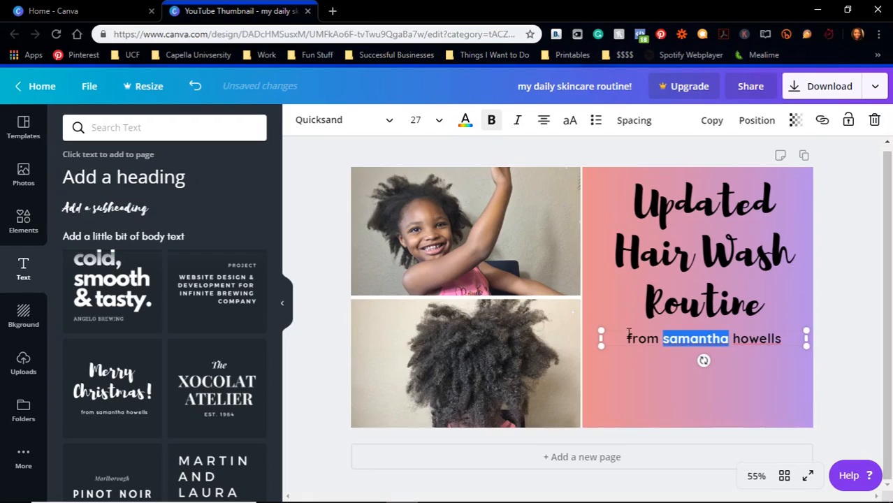
{"action": "left_click_drag", "start_coordinate": [603, 330], "coordinate": [605, 367]}
- Replace the small line below the heading with "Tear Free"
{"action": "triple_click", "coordinate": [716, 375]}
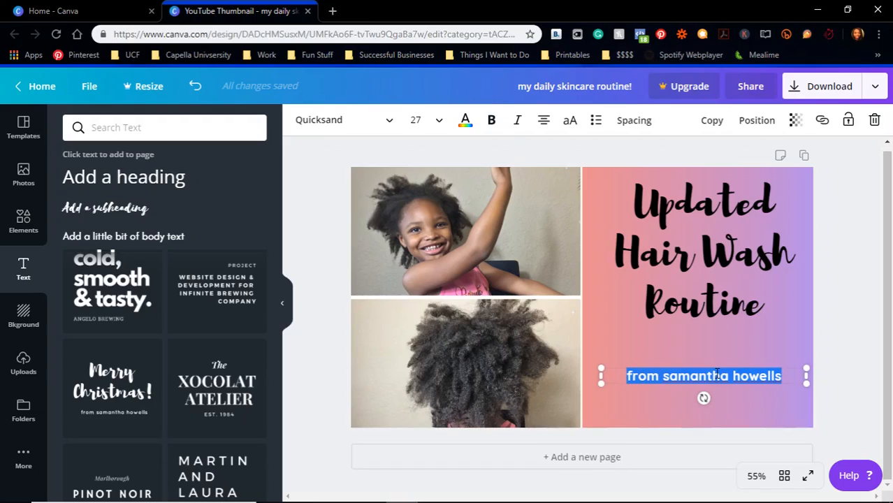
{"action": "type", "text": "Tear Free"}
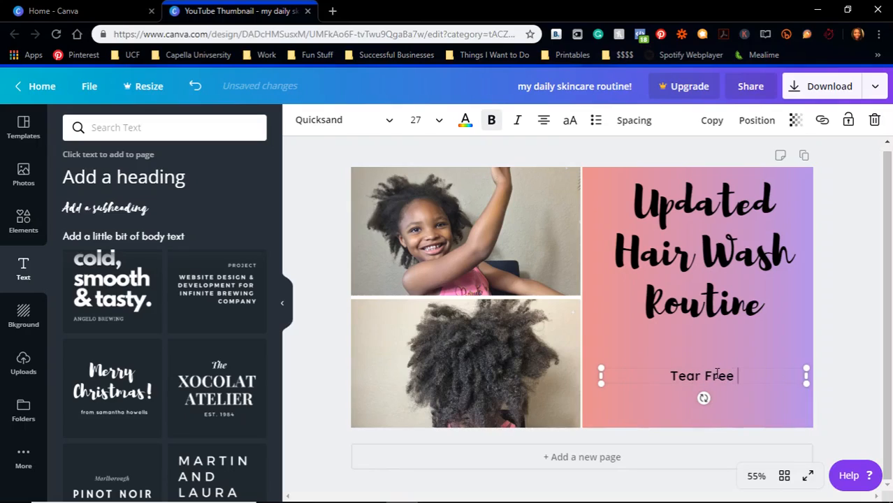
- Replace the small "Tear Free" line with "No Crying, Easy Wash Routine", broken onto two lines after the comma
{"action": "double_click", "coordinate": [713, 374]}
{"action": "left_click", "coordinate": [712, 374]}
{"action": "triple_click", "coordinate": [710, 375]}
{"action": "key", "text": "ctrl+b"}
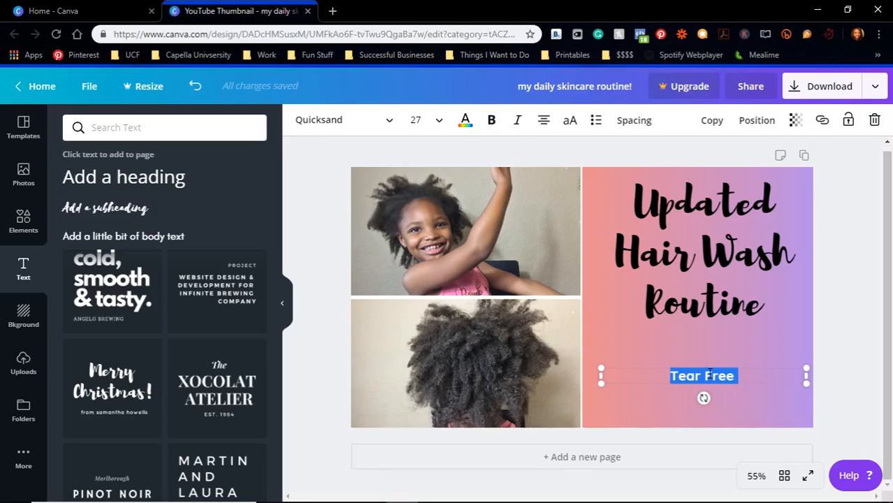
{"action": "type", "text": "No Cry"}
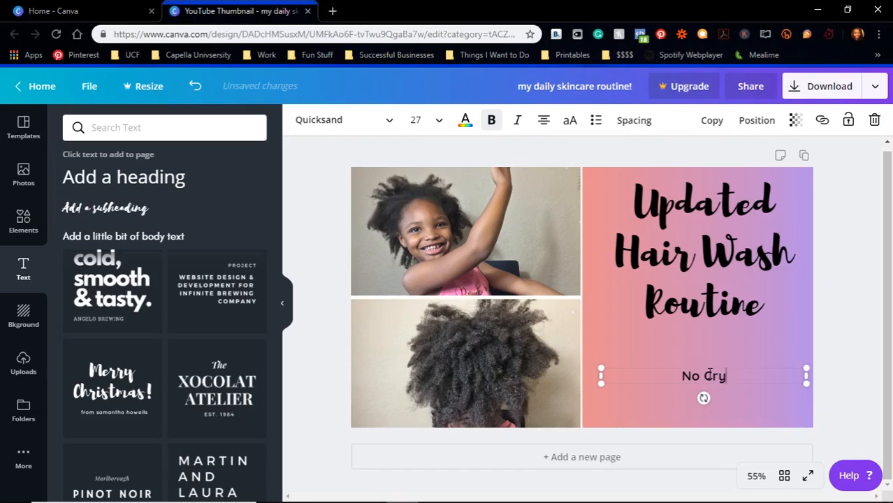
{"action": "type", "text": "u"}
{"action": "key", "text": "BackSpace"}
{"action": "type", "text": "in"}
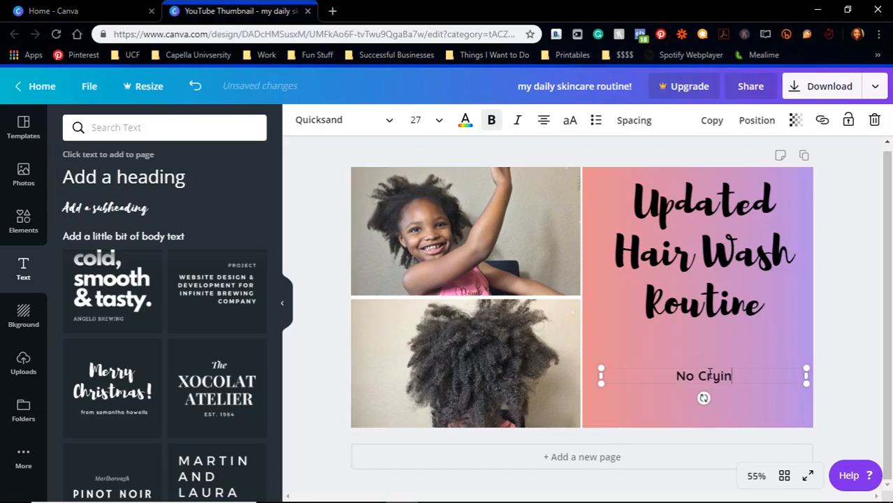
{"action": "type", "text": "g,"}
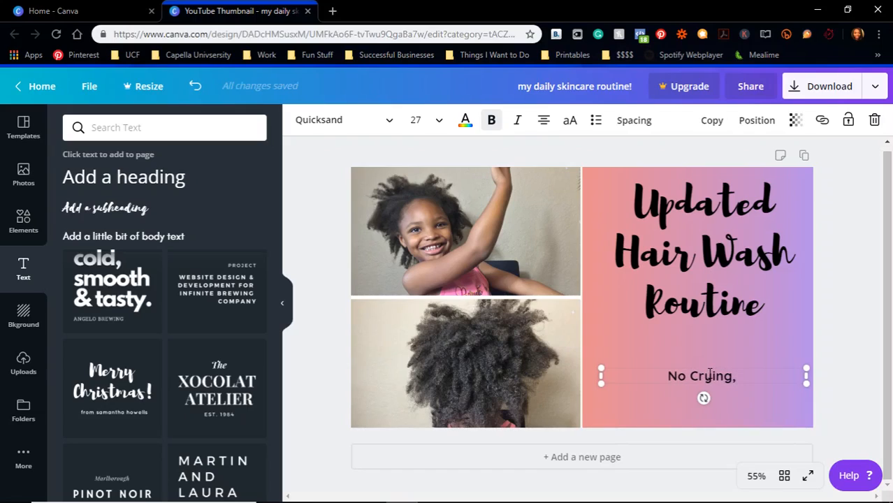
{"action": "type", "text": " Easy"}
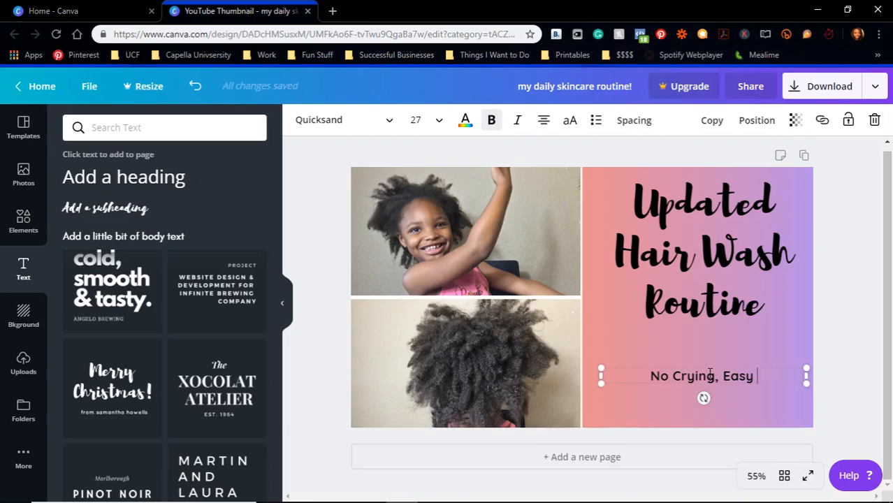
{"action": "type", "text": " Wash Routine"}
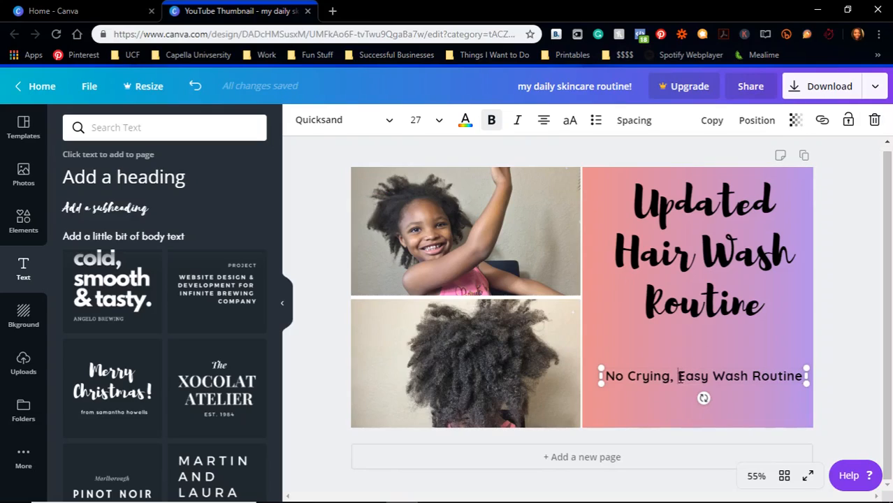
{"action": "left_click", "coordinate": [680, 377]}
{"action": "key", "text": "Return"}
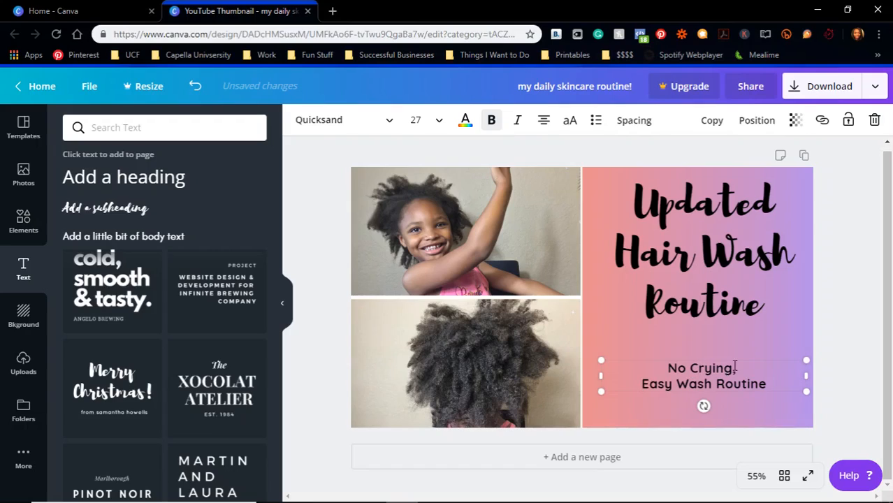
- Add a colon after "Routine" in the heading and move the tagline slightly up, closer to the heading
{"action": "left_click", "coordinate": [693, 186]}
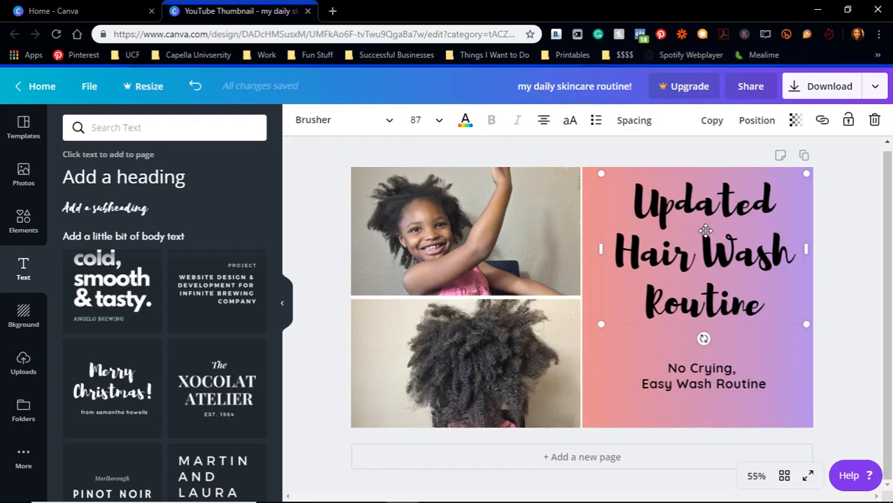
{"action": "left_click", "coordinate": [767, 302]}
{"action": "type", "text": ":"}
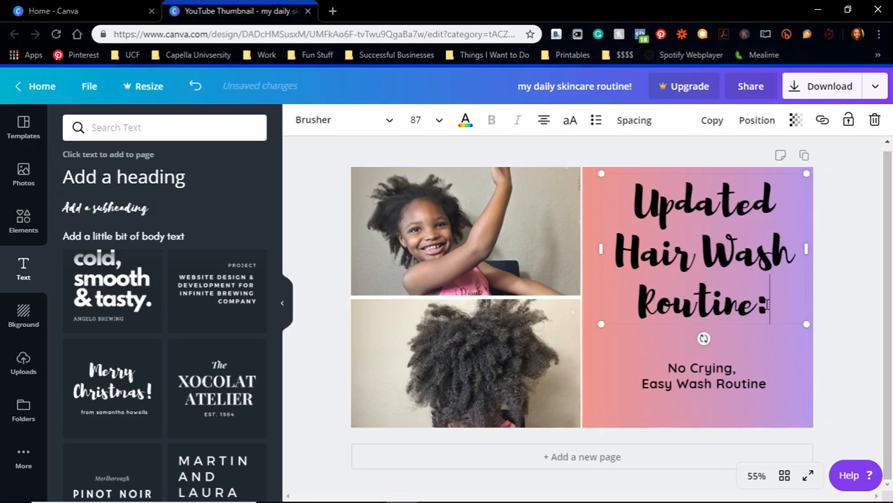
{"action": "left_click", "coordinate": [723, 273]}
{"action": "left_click", "coordinate": [861, 307]}
{"action": "mouse_move", "coordinate": [702, 381]}
{"action": "left_mouse_down"}
{"action": "mouse_move", "coordinate": [702, 366]}
{"action": "mouse_move", "coordinate": [703, 373]}
{"action": "left_mouse_up"}
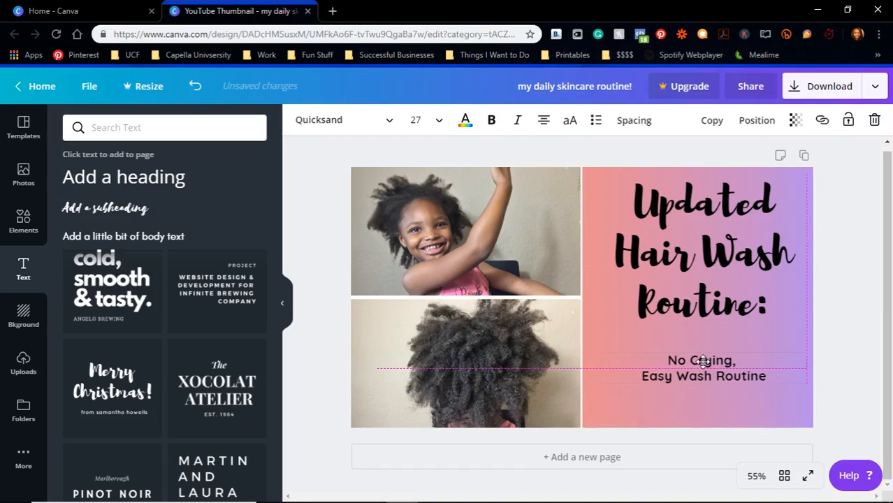
{"action": "left_click", "coordinate": [859, 407]}
- Look through the Icons collection in the elements library
{"action": "left_click", "coordinate": [20, 232]}
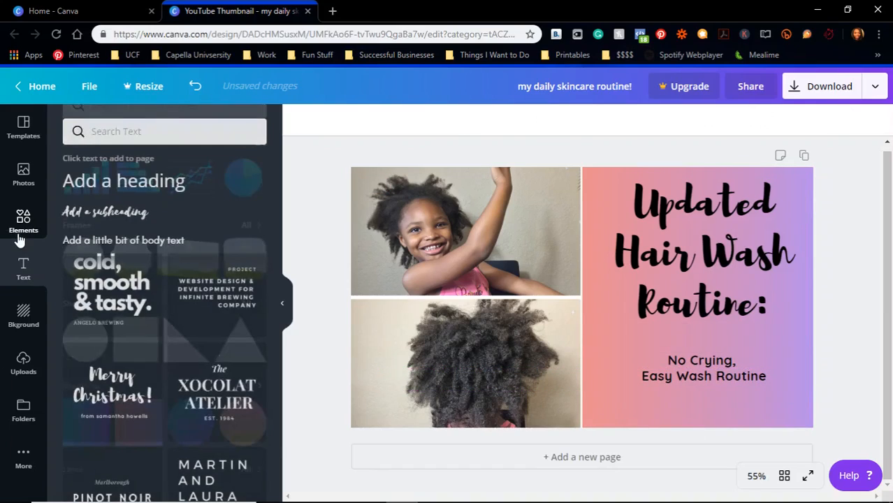
{"action": "scroll", "coordinate": [119, 339], "scroll_direction": "down", "scroll_amount": 6}
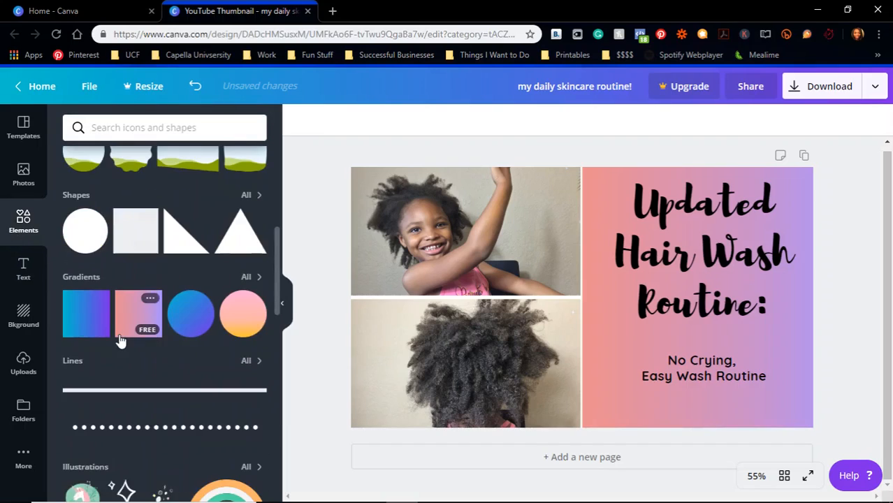
{"action": "scroll", "coordinate": [119, 308], "scroll_direction": "down", "scroll_amount": 2}
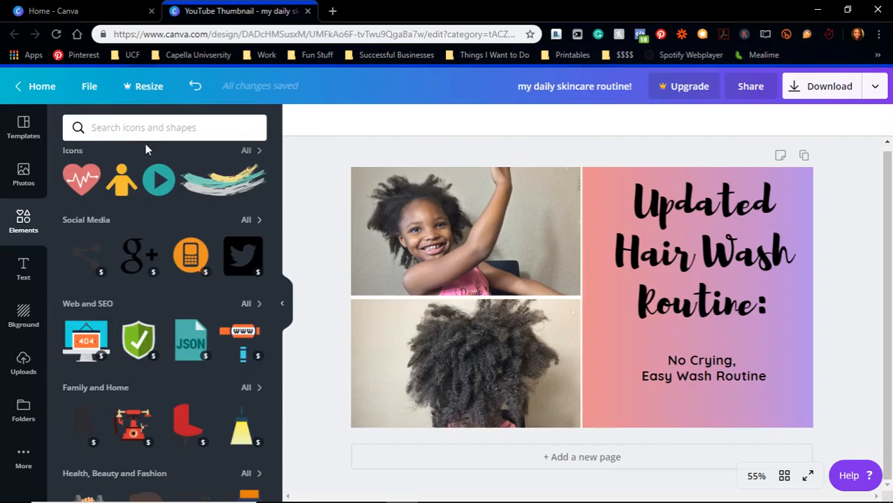
{"action": "left_click", "coordinate": [255, 152]}
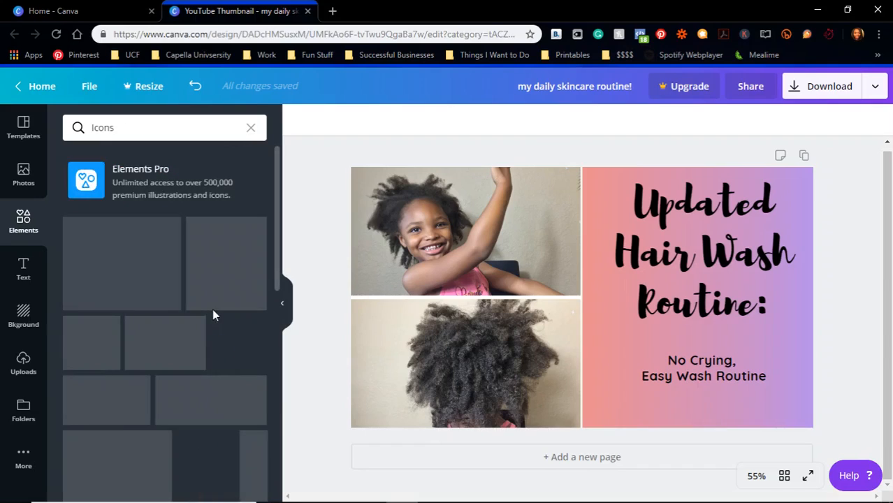
{"action": "scroll", "coordinate": [218, 332], "scroll_direction": "down", "scroll_amount": 5}
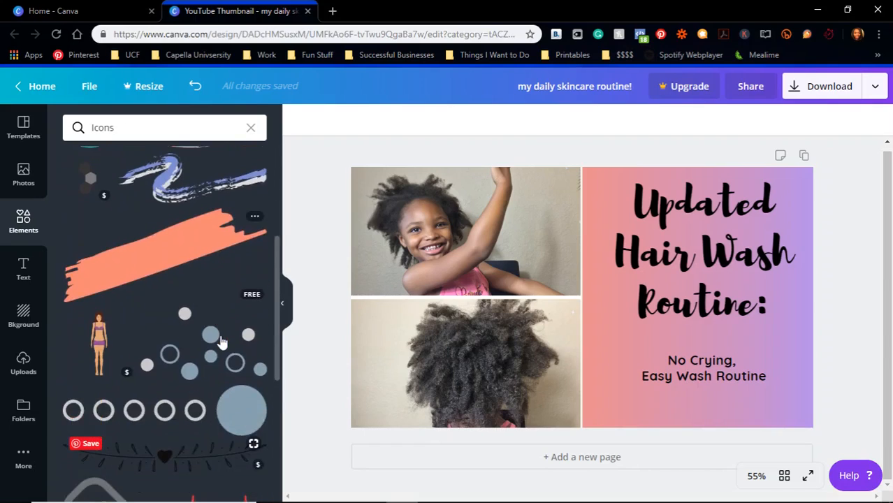
{"action": "scroll", "coordinate": [220, 342], "scroll_direction": "up", "scroll_amount": 5}
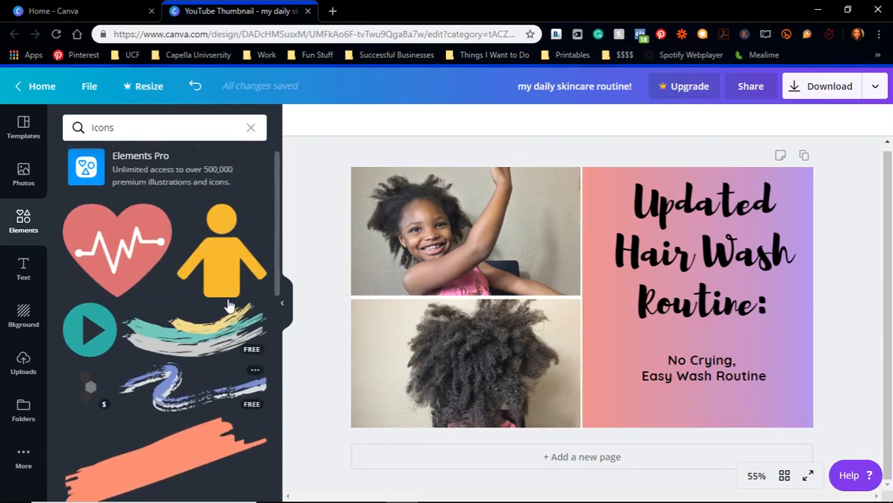
{"action": "left_click", "coordinate": [250, 128]}
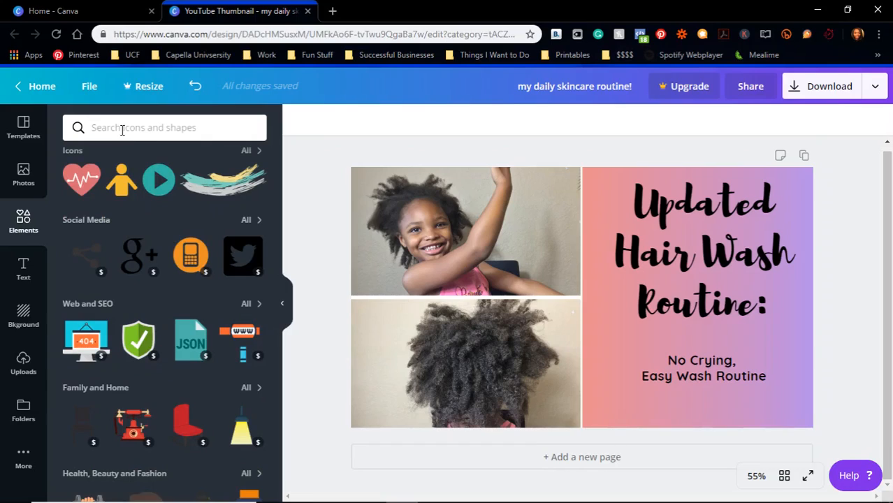
- Search the elements for "comb" and add the solid brown handled comb, small and nearly upright, in the gradient panel's lower-right corner
{"action": "left_click", "coordinate": [122, 128]}
{"action": "type", "text": "comb"}
{"action": "key", "text": "Return"}
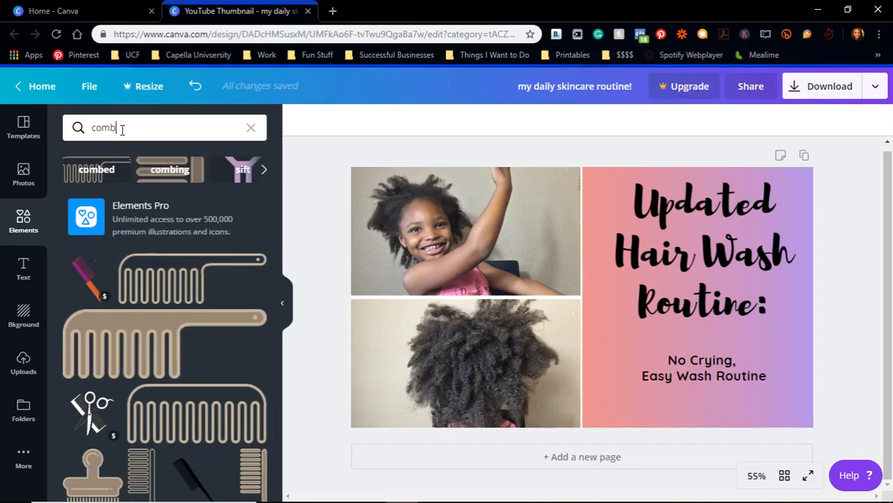
{"action": "scroll", "coordinate": [155, 300], "scroll_direction": "down", "scroll_amount": 2}
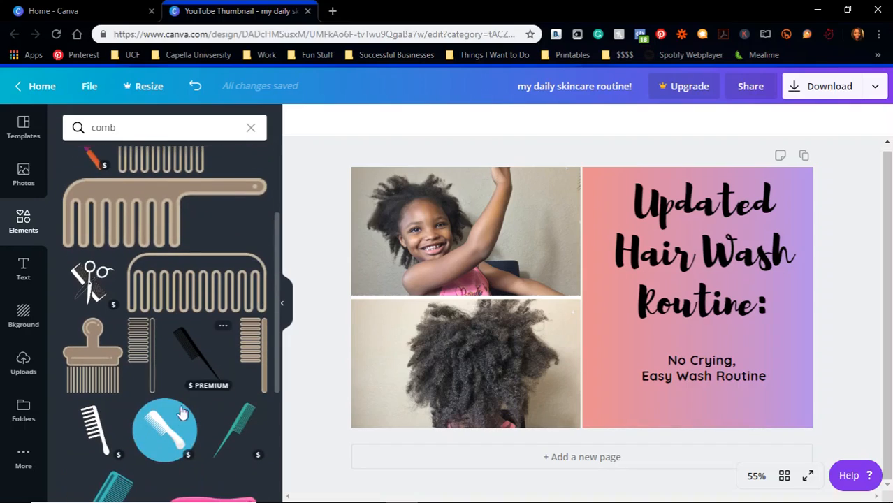
{"action": "scroll", "coordinate": [184, 416], "scroll_direction": "down", "scroll_amount": 1}
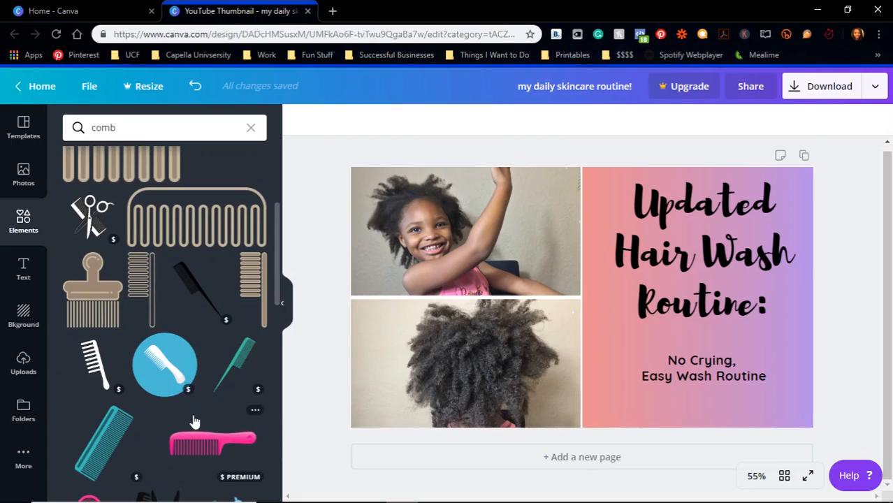
{"action": "scroll", "coordinate": [215, 400], "scroll_direction": "down", "scroll_amount": 2}
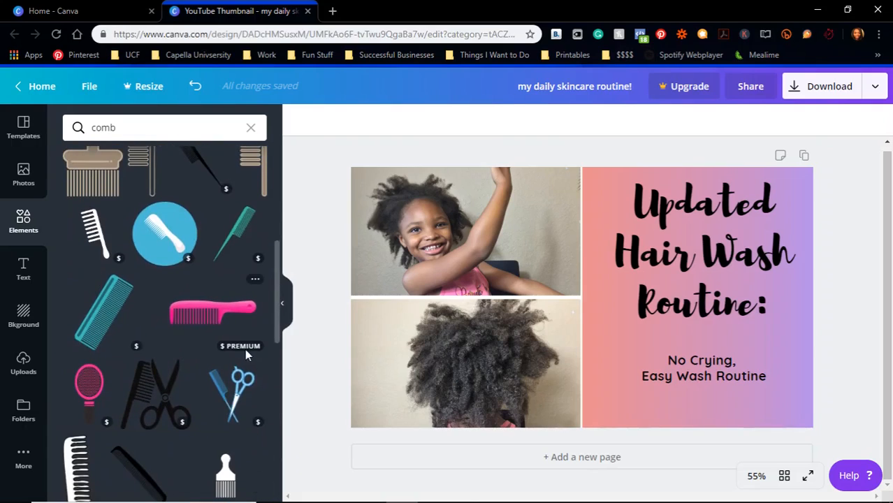
{"action": "scroll", "coordinate": [210, 398], "scroll_direction": "down", "scroll_amount": 2}
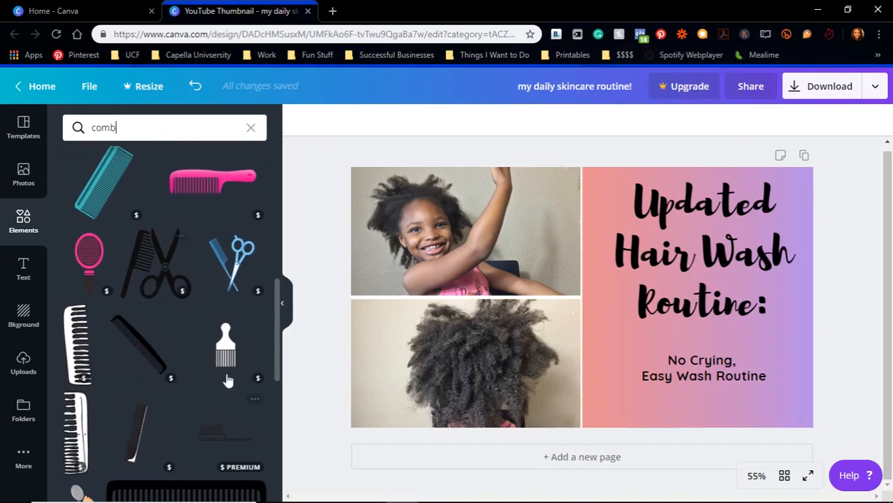
{"action": "scroll", "coordinate": [237, 393], "scroll_direction": "up", "scroll_amount": 5}
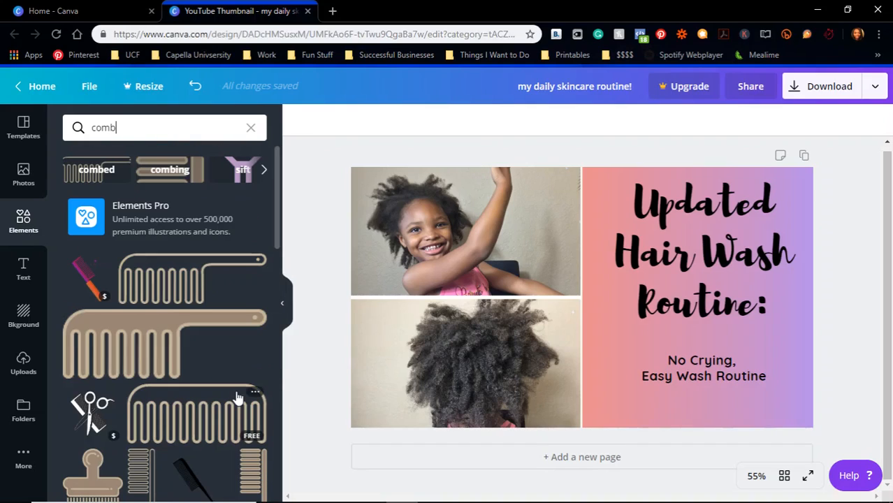
{"action": "left_click", "coordinate": [148, 348]}
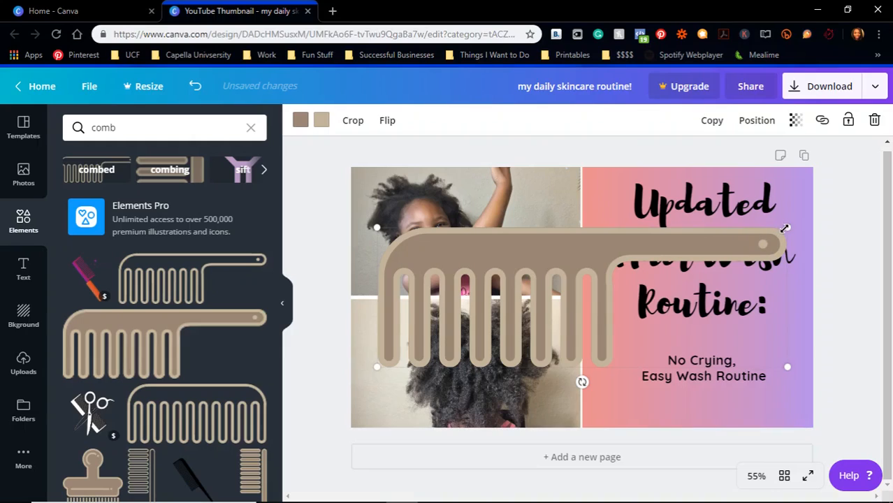
{"action": "left_click_drag", "start_coordinate": [762, 238], "coordinate": [756, 393]}
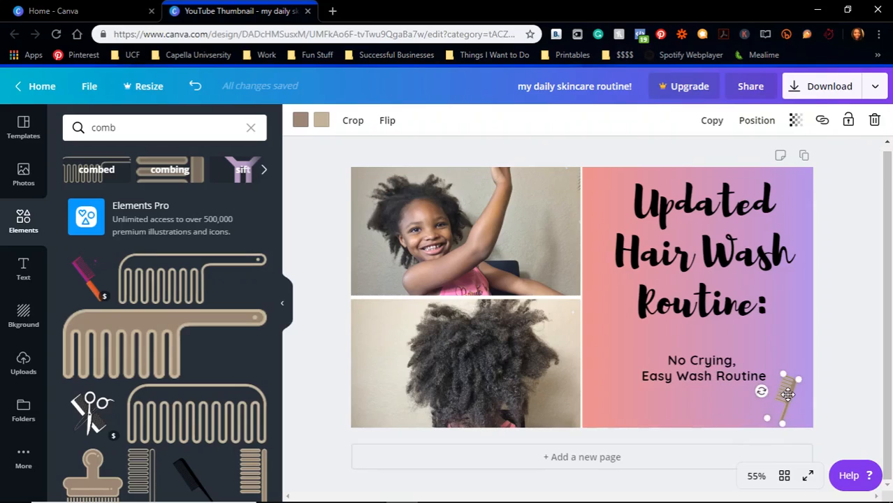
- Try flipping the comb horizontally and vertically
{"action": "left_click", "coordinate": [386, 127]}
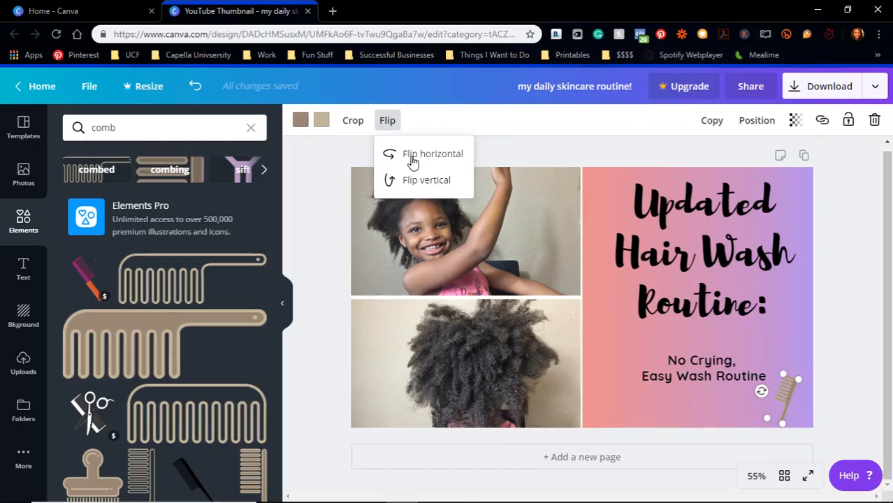
{"action": "left_click", "coordinate": [412, 160]}
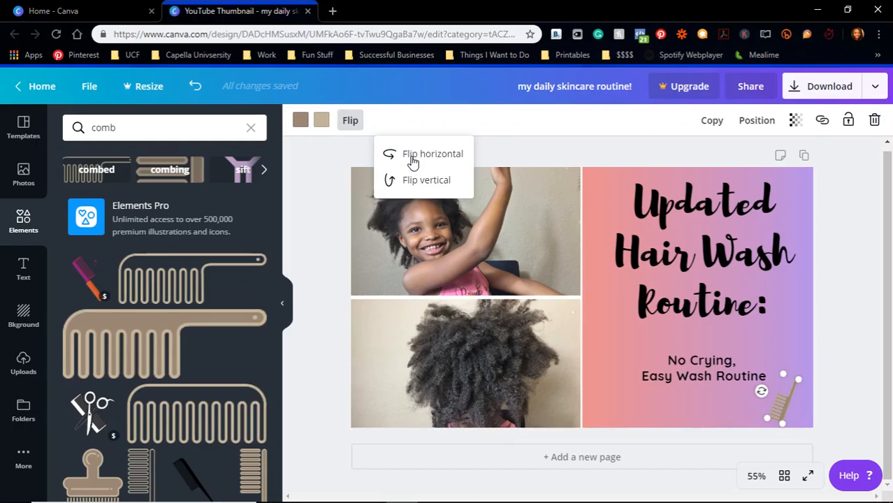
{"action": "left_click", "coordinate": [412, 180]}
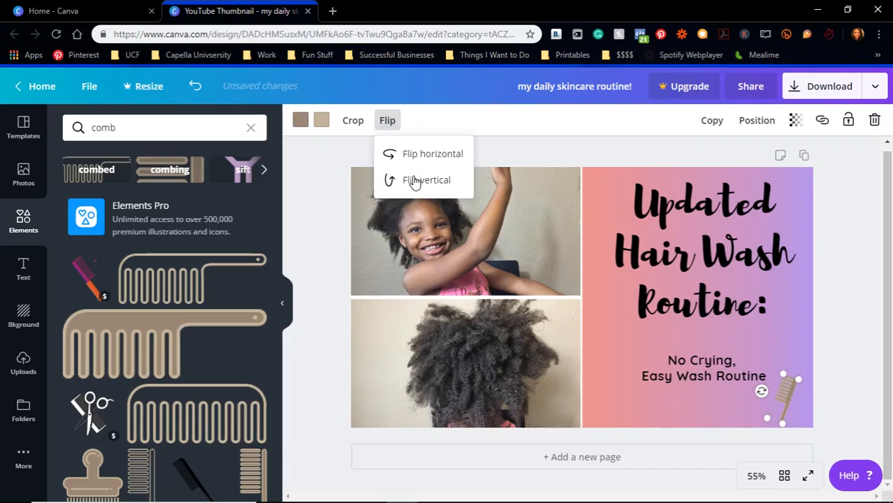
{"action": "left_click", "coordinate": [415, 181]}
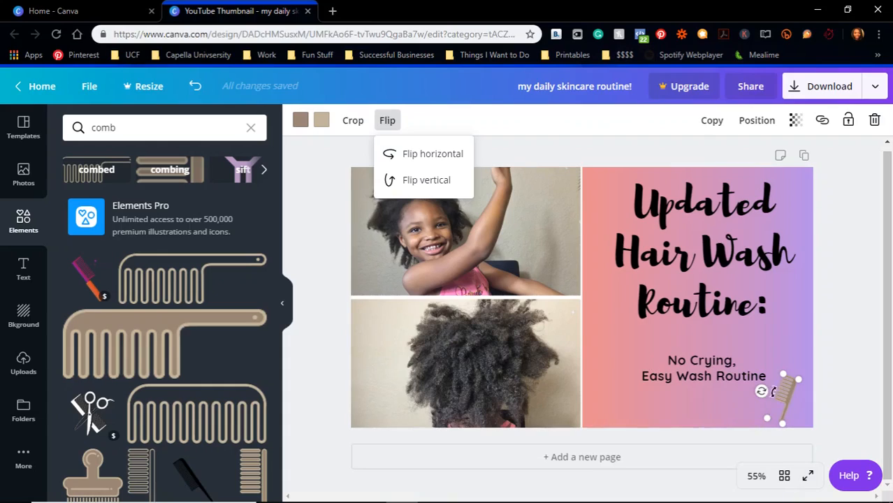
- Search the elements for "blow dryer" and add the brown hair dryer, small, in the gradient panel's lower-left corner
{"action": "left_click", "coordinate": [251, 128]}
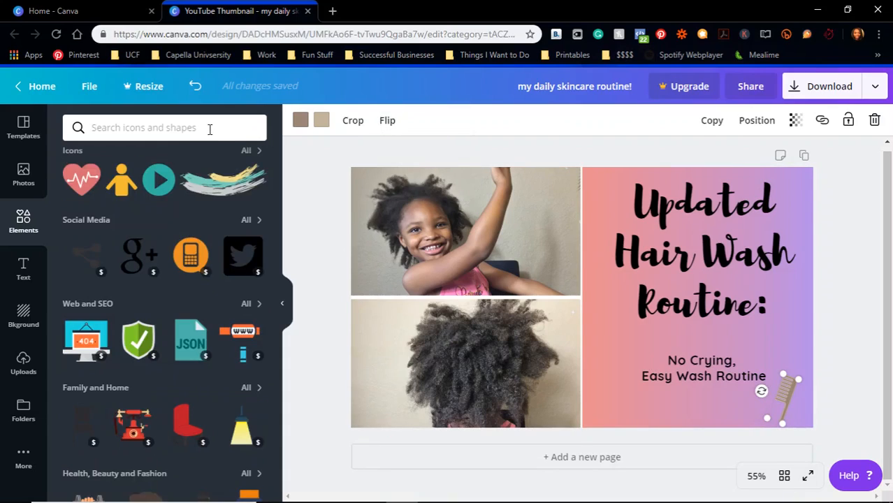
{"action": "type", "text": "blow drye"}
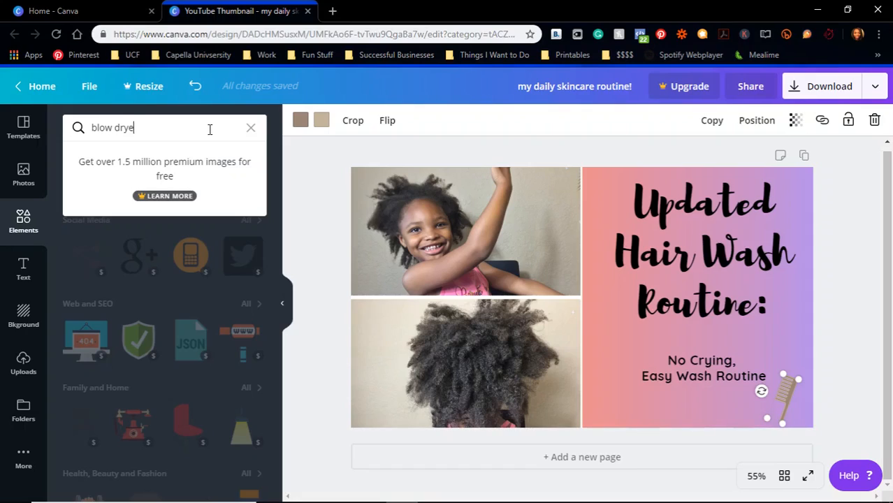
{"action": "type", "text": "r"}
{"action": "key", "text": "Return"}
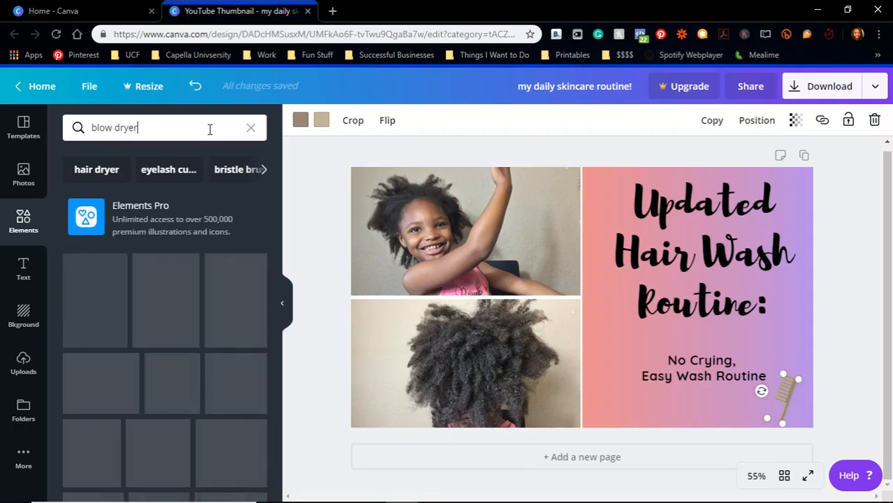
{"action": "left_click", "coordinate": [98, 290]}
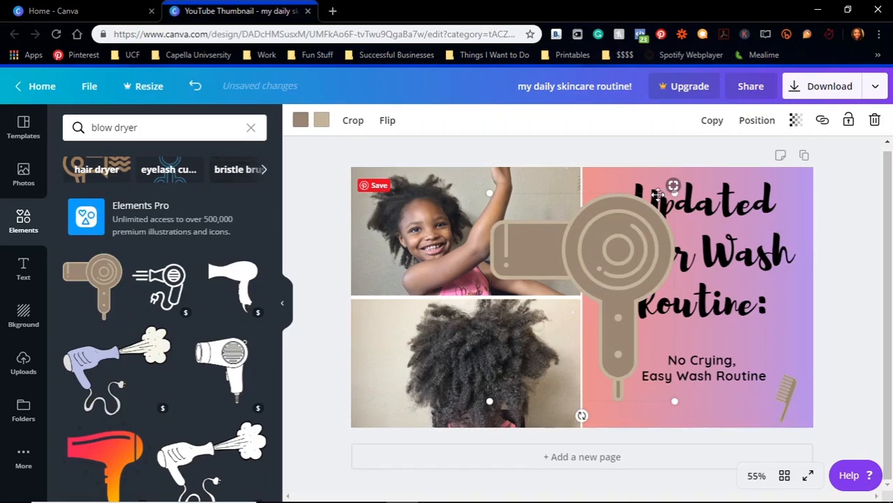
{"action": "left_click_drag", "start_coordinate": [489, 193], "coordinate": [624, 383]}
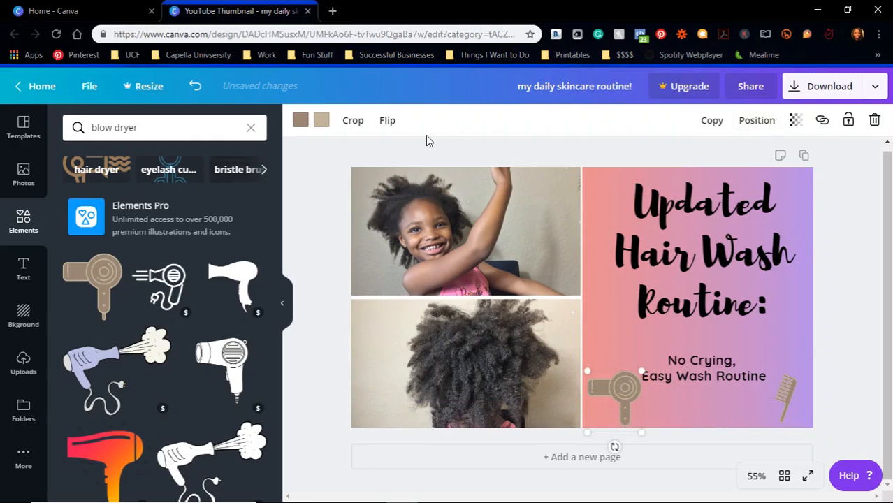
- Flip the hair dryer horizontally, raise it slightly in the gradient panel, and tilt it so its nozzle points up toward the tagline
{"action": "left_click", "coordinate": [389, 121]}
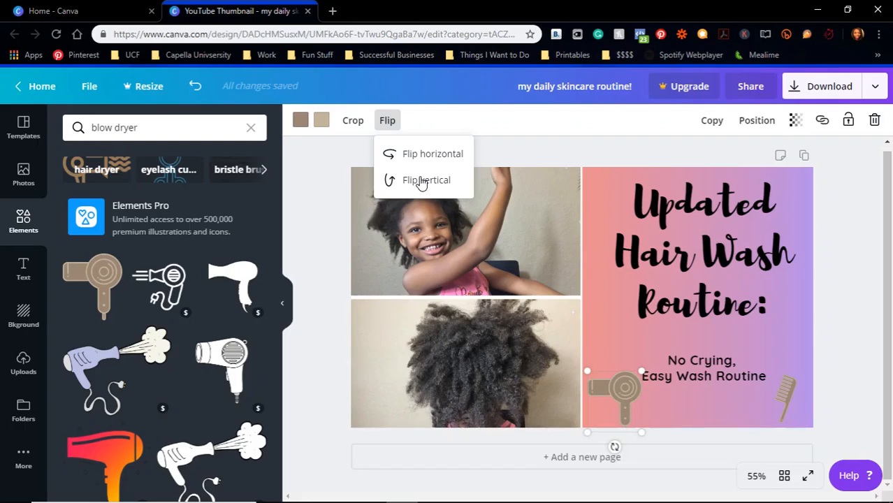
{"action": "left_click", "coordinate": [422, 182]}
{"action": "left_click", "coordinate": [421, 181]}
{"action": "left_click", "coordinate": [427, 155]}
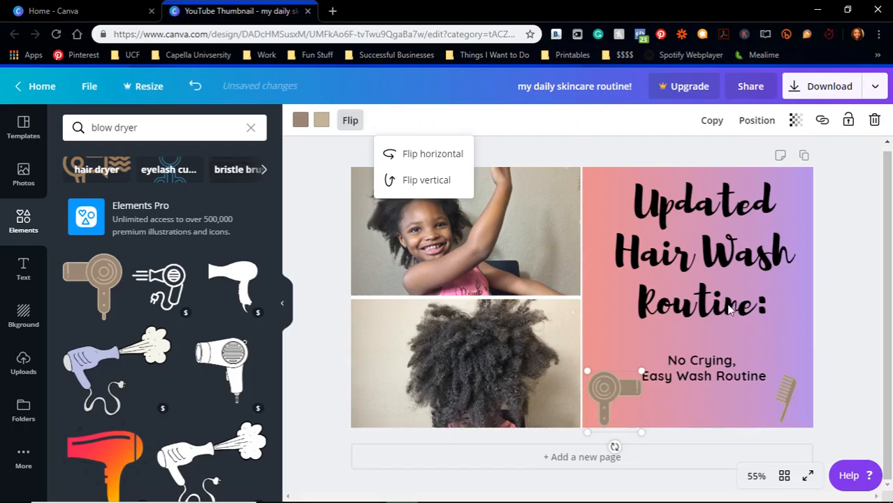
{"action": "left_click_drag", "start_coordinate": [611, 391], "coordinate": [618, 374]}
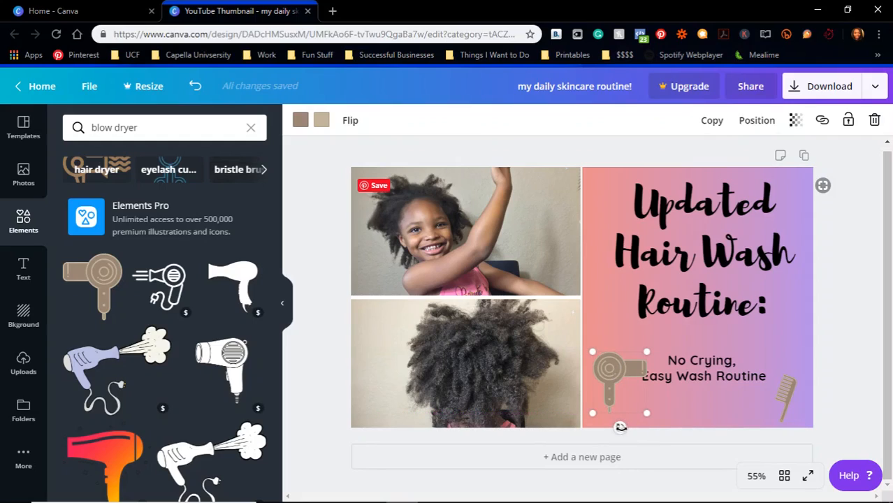
{"action": "left_click_drag", "start_coordinate": [632, 423], "coordinate": [644, 417]}
- Raise the comb with a slight tilt and shift the hair dryer inward so the two graphics flank the tagline at a similar height
{"action": "left_click", "coordinate": [785, 394]}
{"action": "left_click_drag", "start_coordinate": [785, 394], "coordinate": [777, 348]}
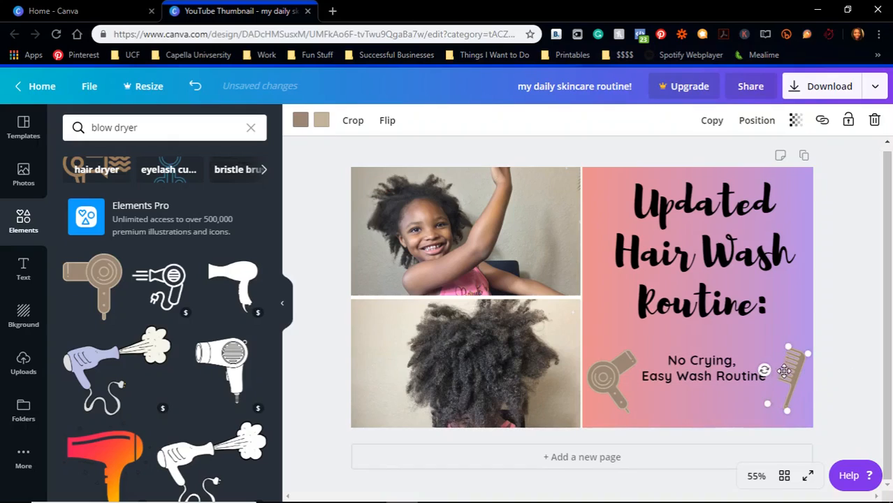
{"action": "left_click_drag", "start_coordinate": [786, 414], "coordinate": [789, 417]}
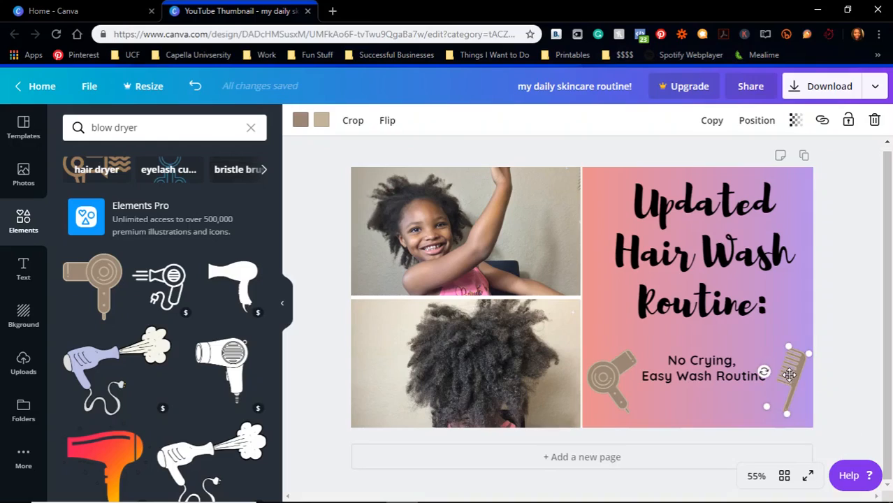
{"action": "left_click_drag", "start_coordinate": [789, 374], "coordinate": [790, 382]}
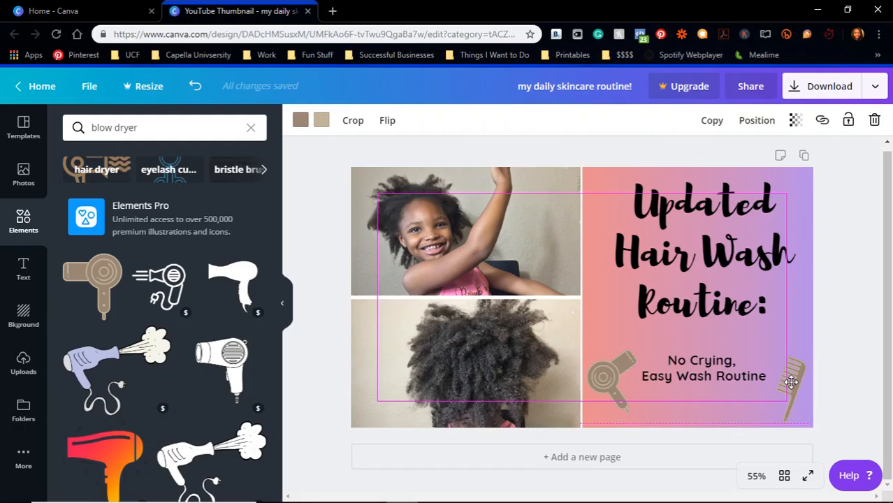
{"action": "left_click_drag", "start_coordinate": [791, 383], "coordinate": [791, 379]}
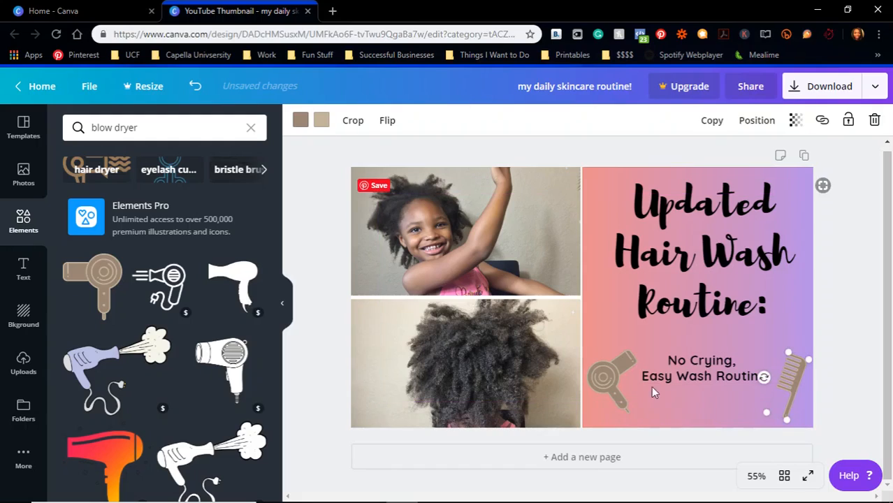
{"action": "left_click_drag", "start_coordinate": [601, 374], "coordinate": [610, 373]}
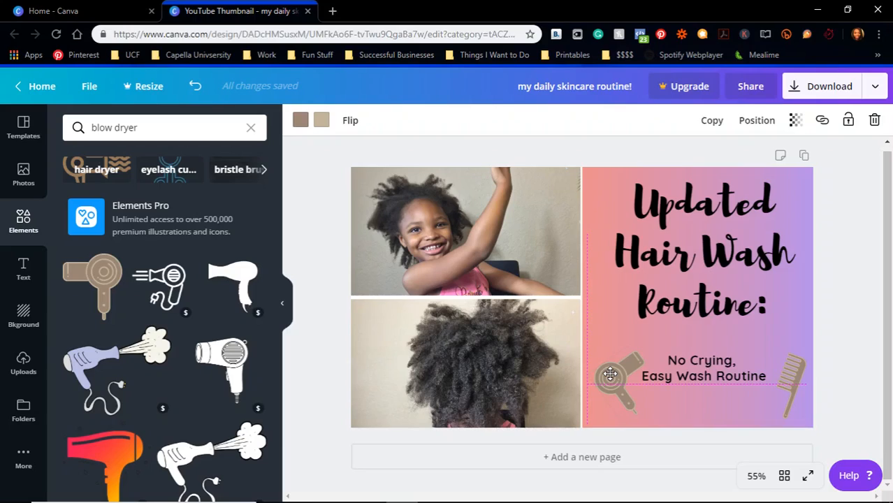
{"action": "left_click_drag", "start_coordinate": [610, 373], "coordinate": [610, 374]}
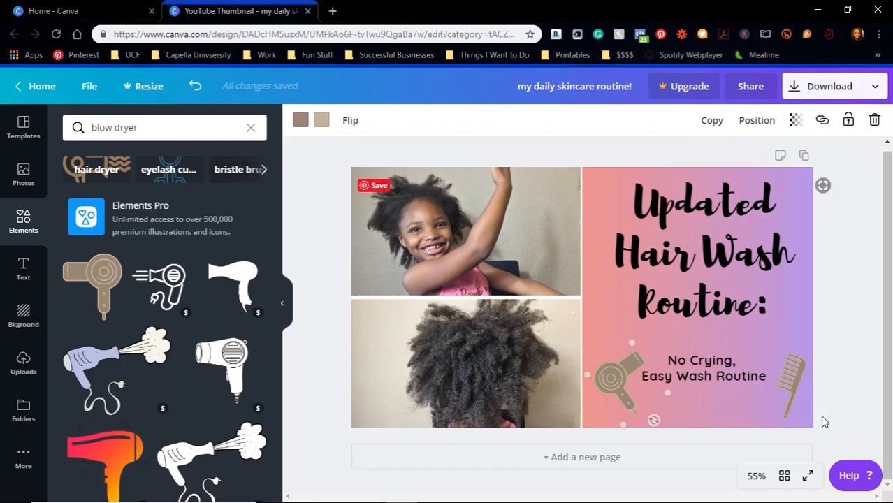
- Search the color palettes for "purple" and "hot pink" as options for the comb's main color
{"action": "left_click", "coordinate": [793, 386]}
{"action": "left_click", "coordinate": [302, 124]}
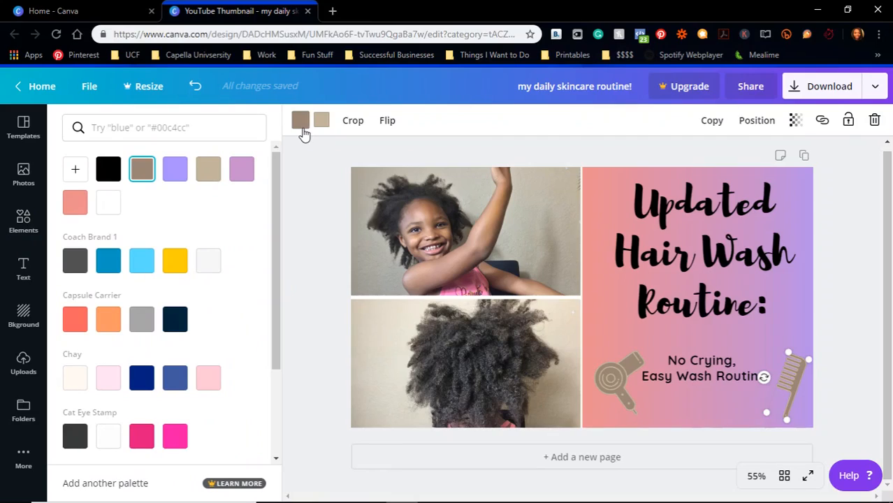
{"action": "left_click", "coordinate": [125, 132]}
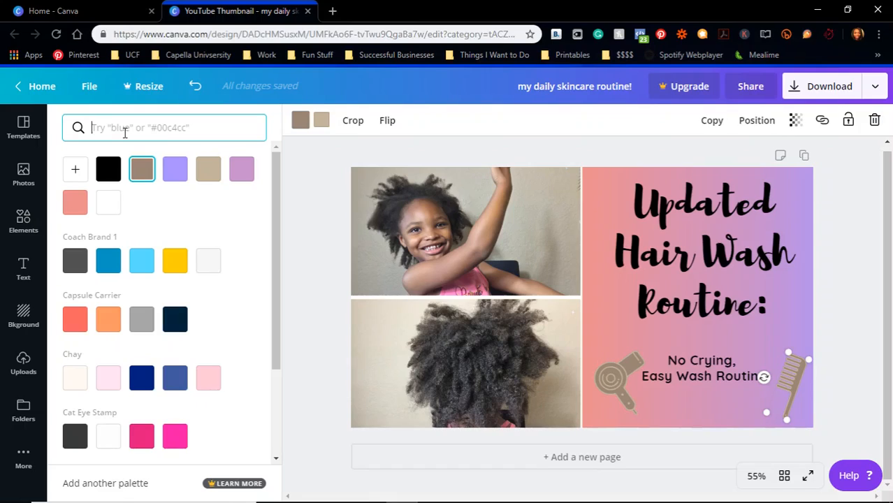
{"action": "type", "text": "purple"}
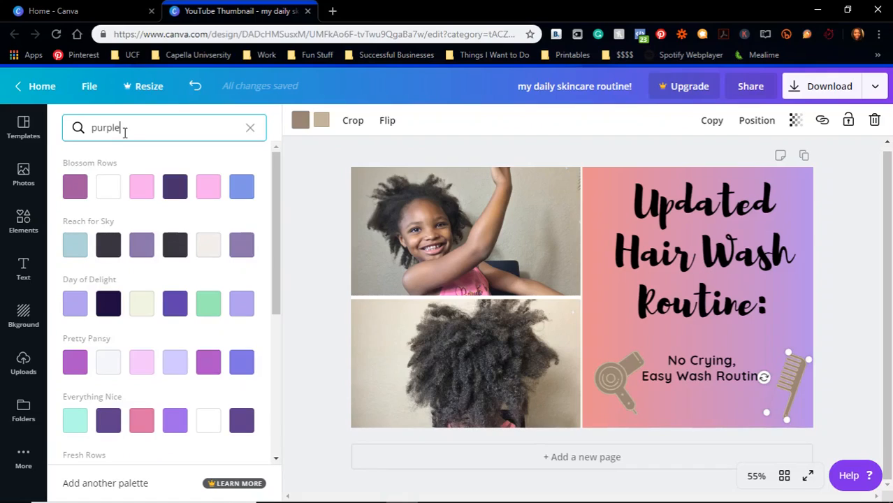
{"action": "scroll", "coordinate": [123, 164], "scroll_direction": "down", "scroll_amount": 2}
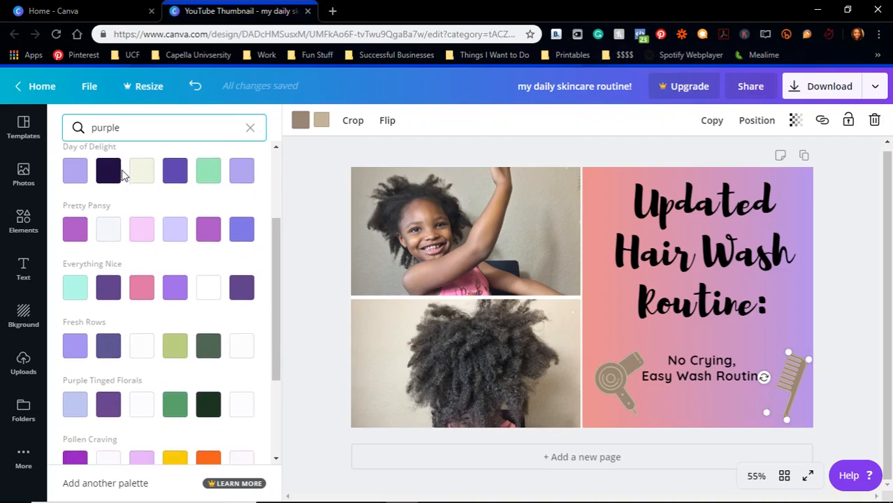
{"action": "scroll", "coordinate": [123, 174], "scroll_direction": "down", "scroll_amount": 1}
{"action": "double_click", "coordinate": [123, 128]}
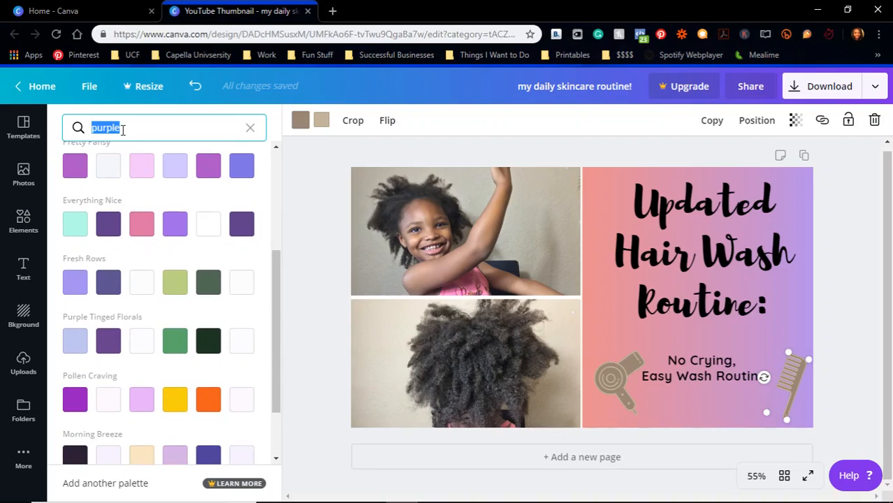
{"action": "type", "text": "hot pin"}
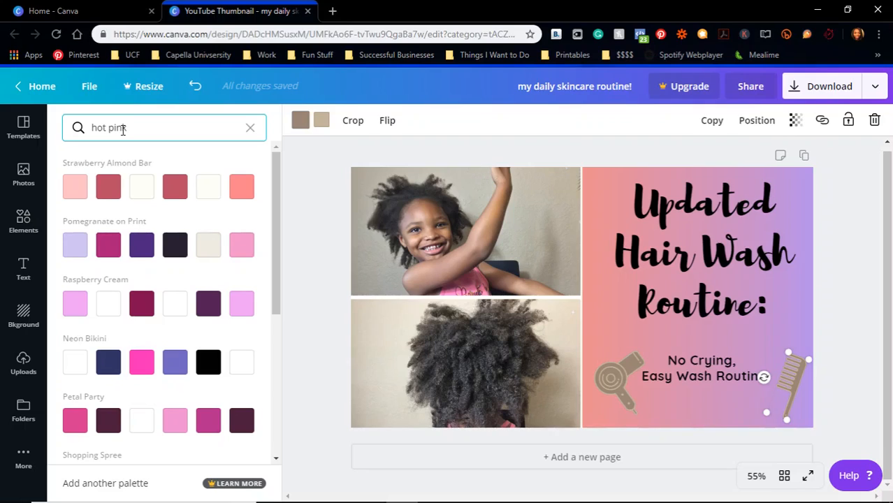
{"action": "type", "text": "k"}
{"action": "left_click", "coordinate": [288, 150]}
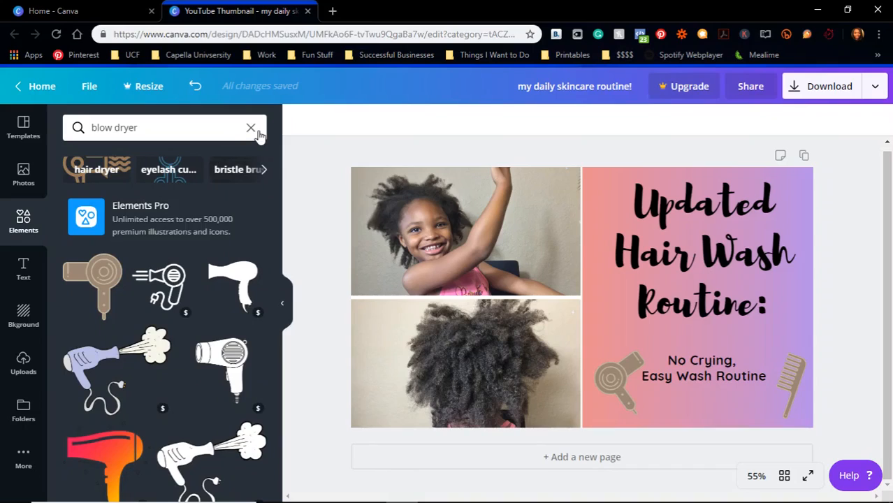
- Examine the custom color picker, the Brand Kit Pro offer and the available palettes for the hair dryer's main color
{"action": "left_click", "coordinate": [609, 378]}
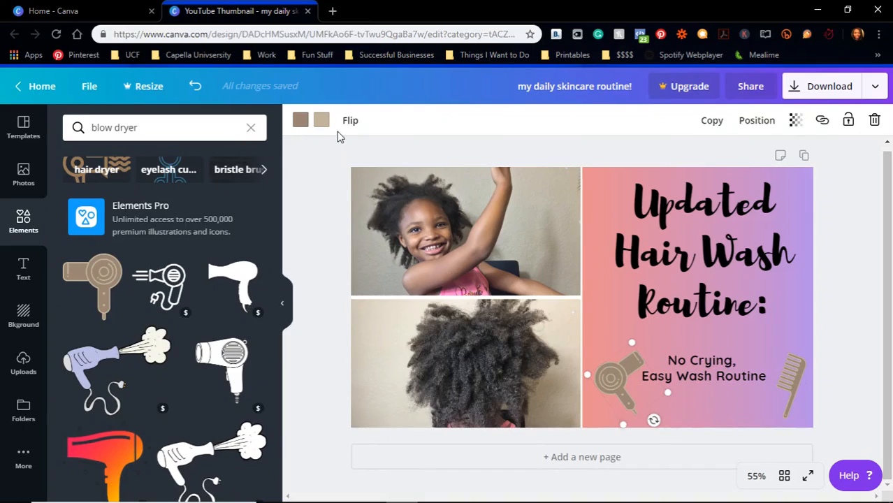
{"action": "left_click", "coordinate": [301, 123]}
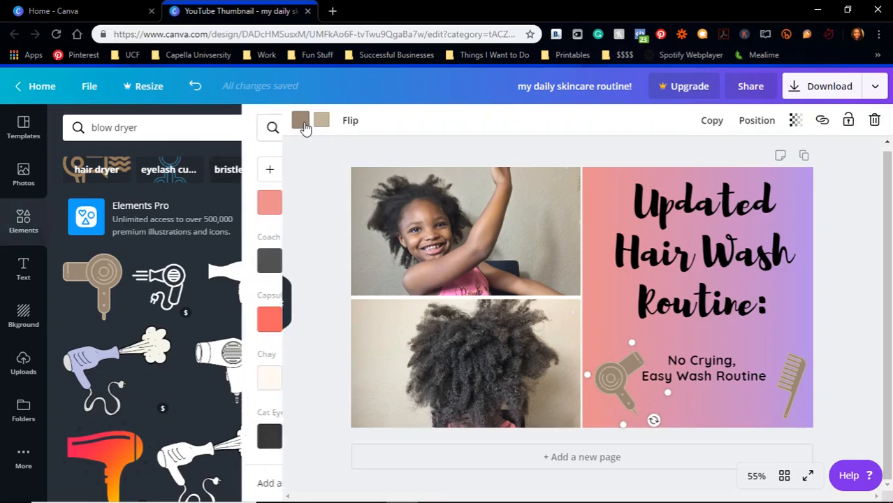
{"action": "left_click", "coordinate": [77, 169]}
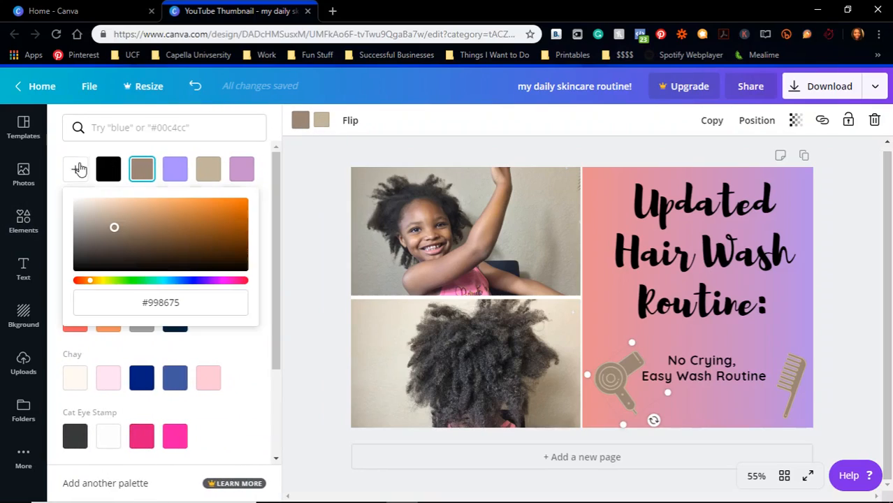
{"action": "left_click", "coordinate": [139, 483]}
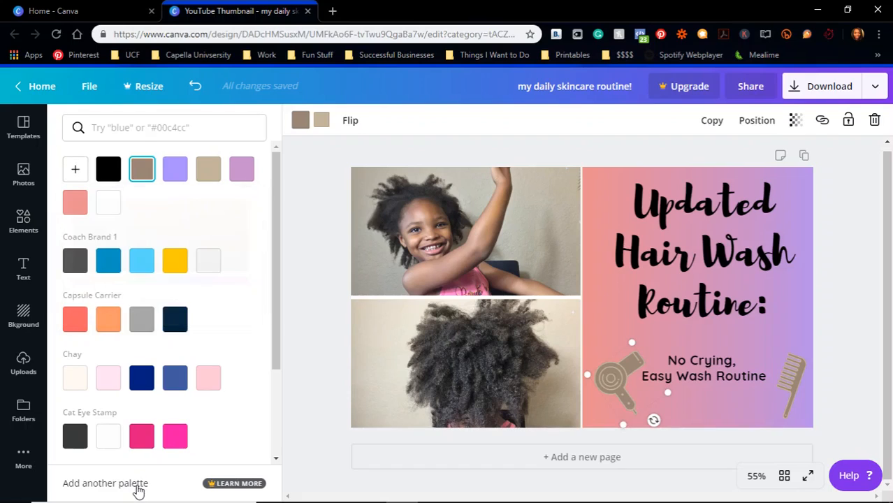
{"action": "left_click", "coordinate": [235, 487]}
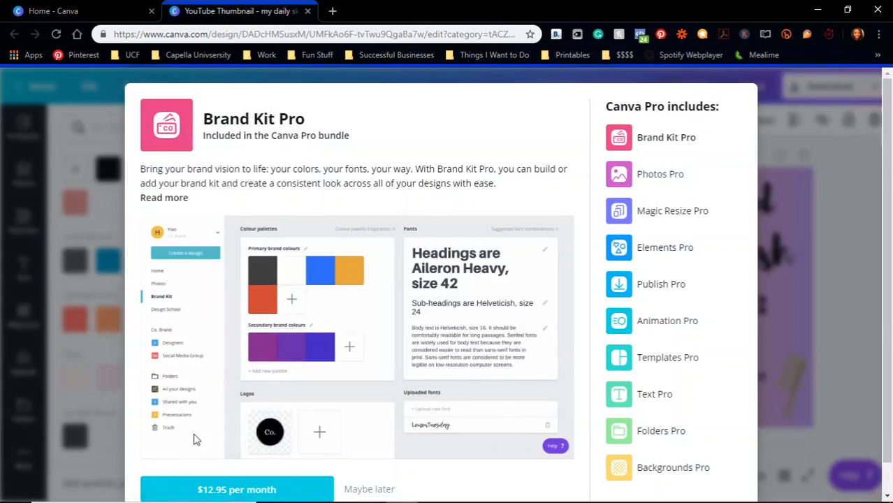
{"action": "scroll", "coordinate": [387, 456], "scroll_direction": "down", "scroll_amount": 1}
{"action": "scroll", "coordinate": [387, 455], "scroll_direction": "down", "scroll_amount": 1}
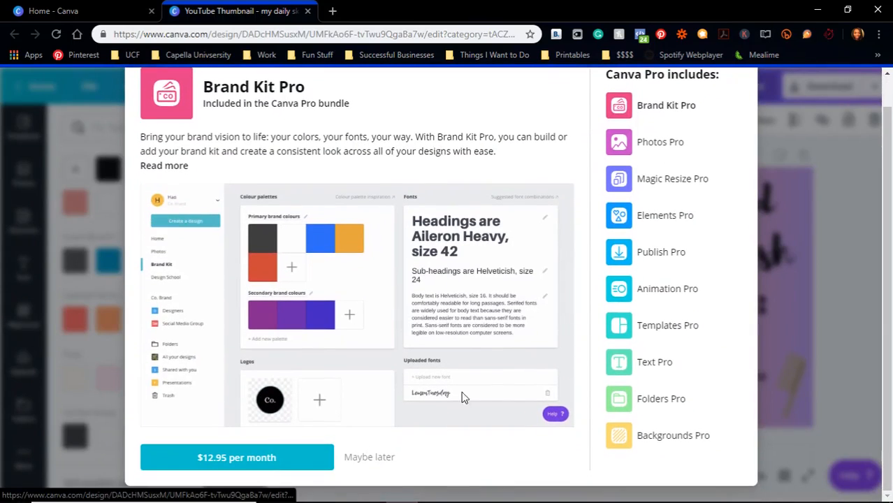
{"action": "left_click", "coordinate": [379, 458]}
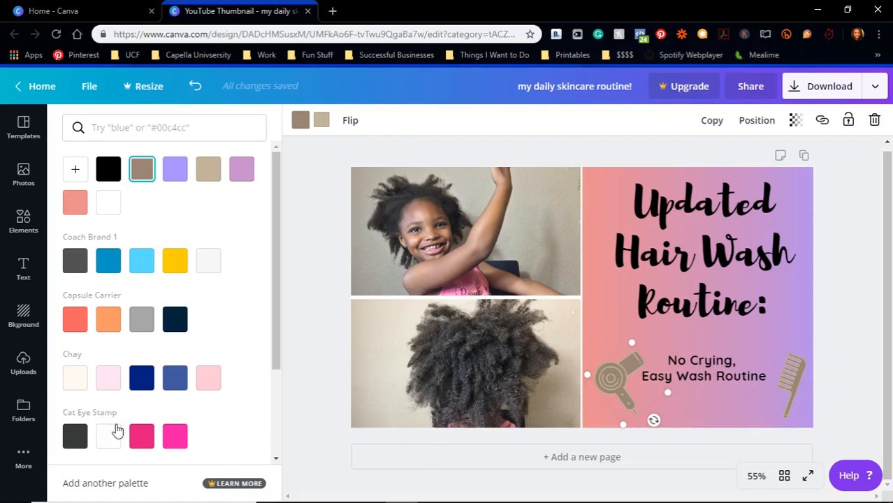
{"action": "scroll", "coordinate": [89, 349], "scroll_direction": "down", "scroll_amount": 3}
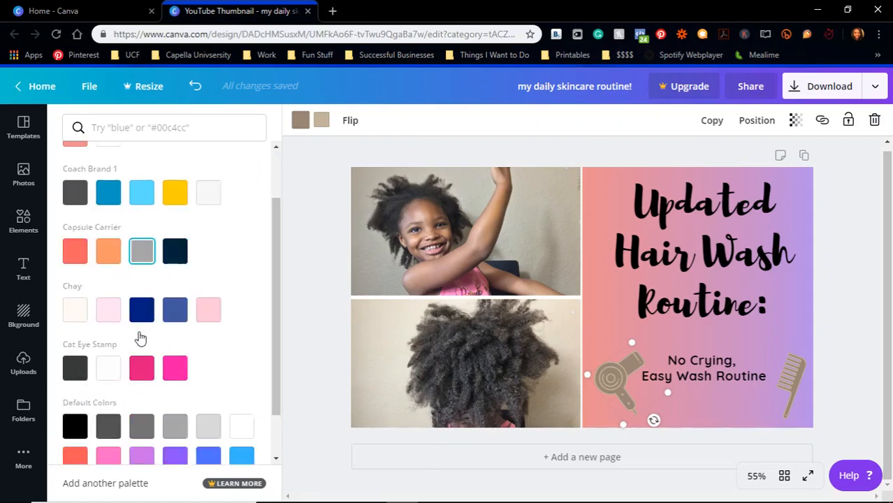
{"action": "scroll", "coordinate": [110, 399], "scroll_direction": "up", "scroll_amount": 3}
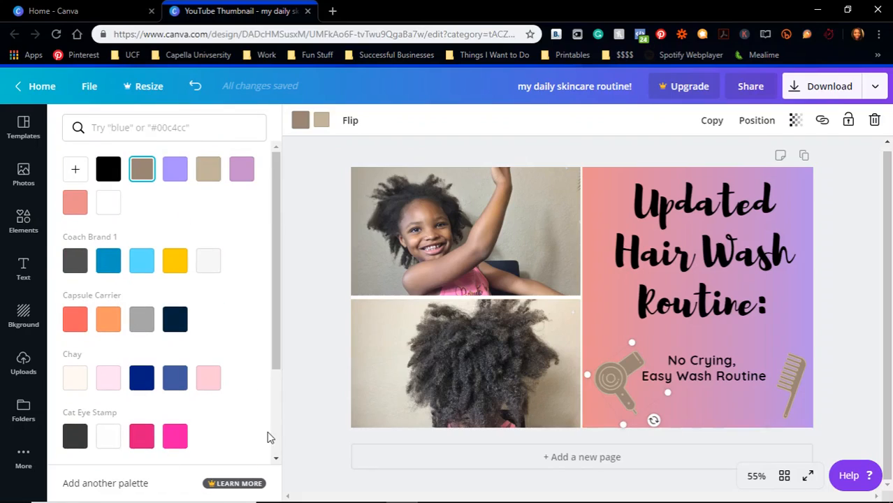
- Change the light tan accent color of both the hair dryer and the comb to the document's pinkish purple
{"action": "left_click", "coordinate": [321, 120]}
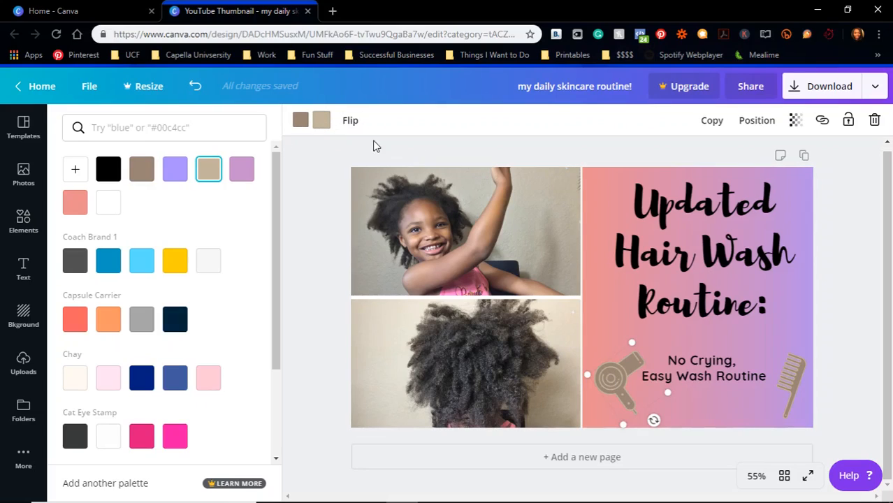
{"action": "left_click", "coordinate": [243, 172]}
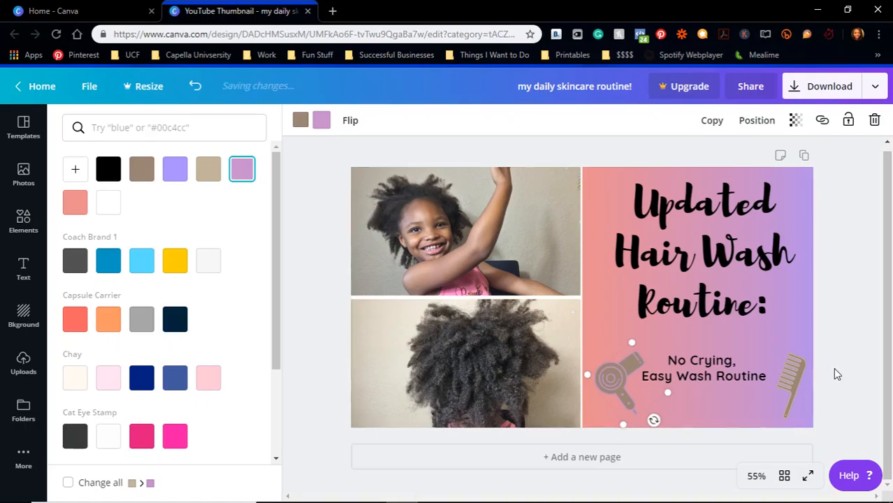
{"action": "left_click", "coordinate": [795, 381]}
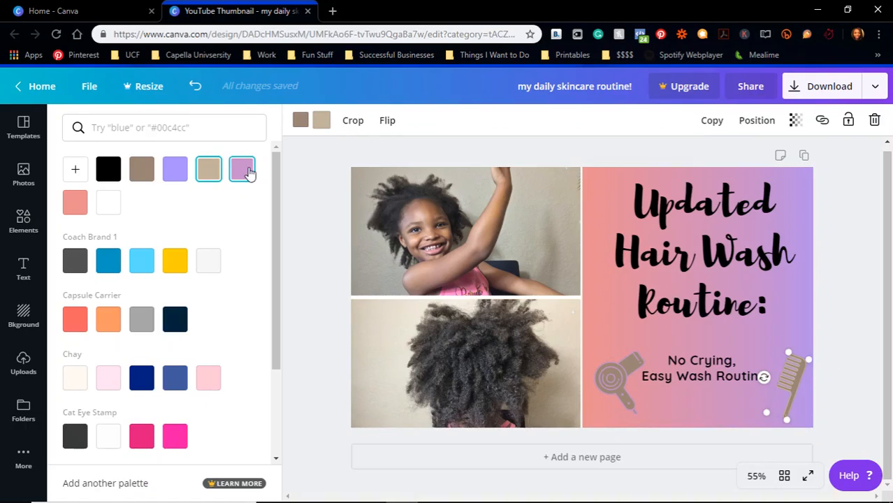
{"action": "left_click", "coordinate": [249, 173]}
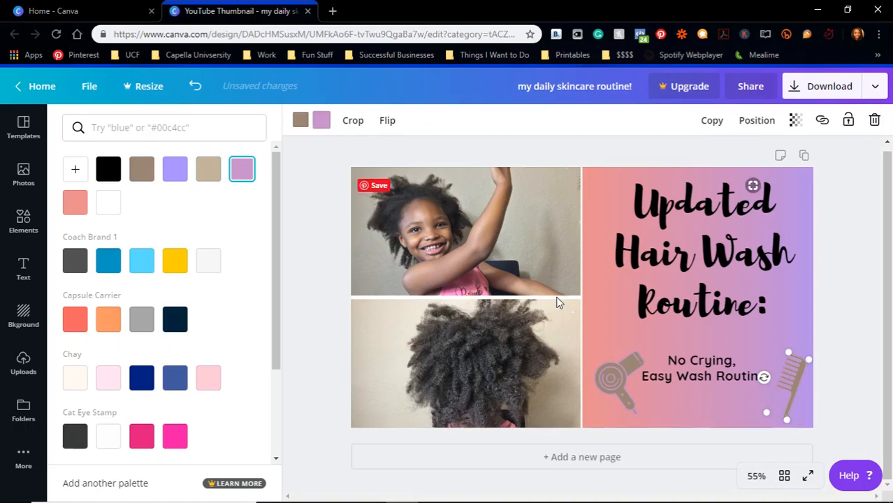
- Change the brown main color of both the hair dryer and the comb to the darker pink of the Cat Eye Stamp palette
{"action": "left_click", "coordinate": [630, 401]}
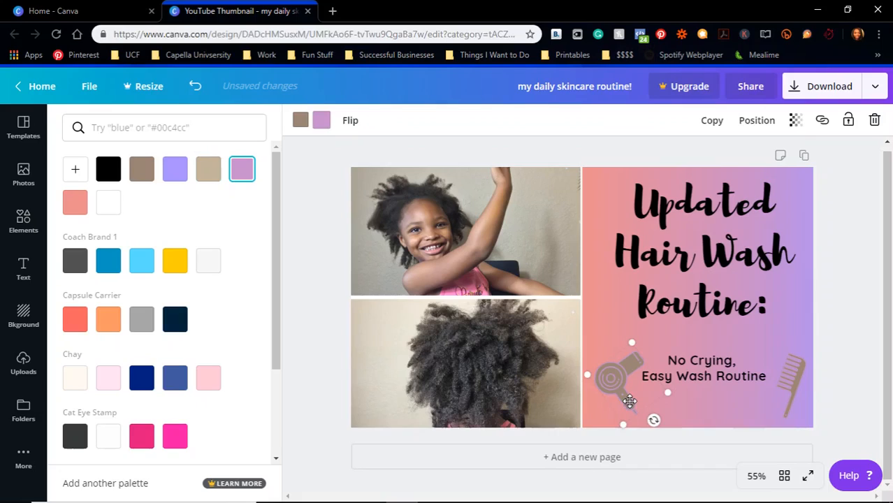
{"action": "left_click", "coordinate": [301, 120]}
{"action": "left_click", "coordinate": [181, 433]}
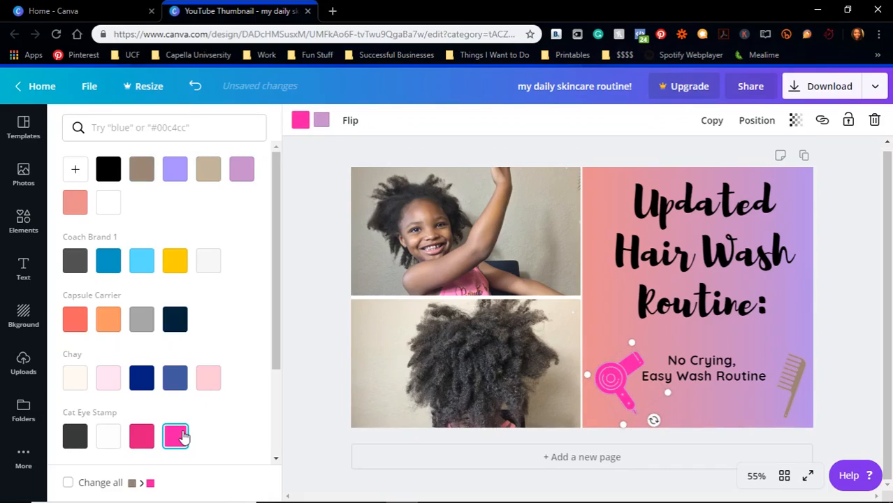
{"action": "left_click", "coordinate": [144, 442]}
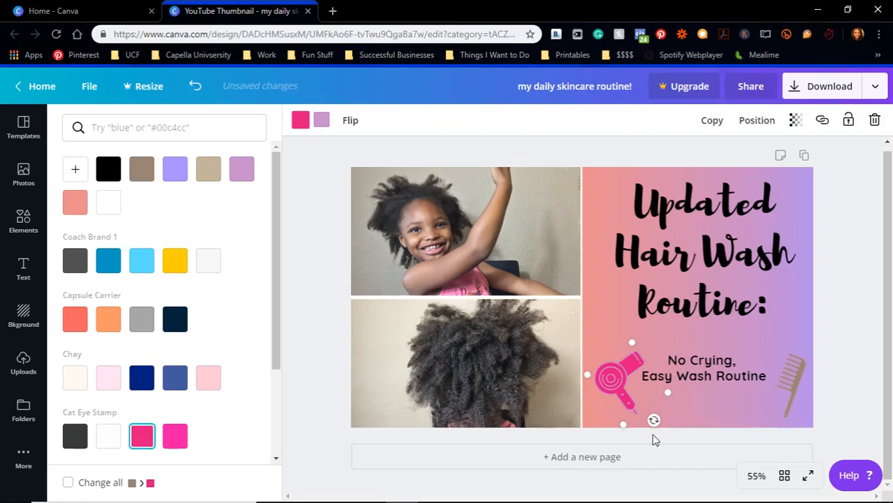
{"action": "left_click", "coordinate": [780, 389]}
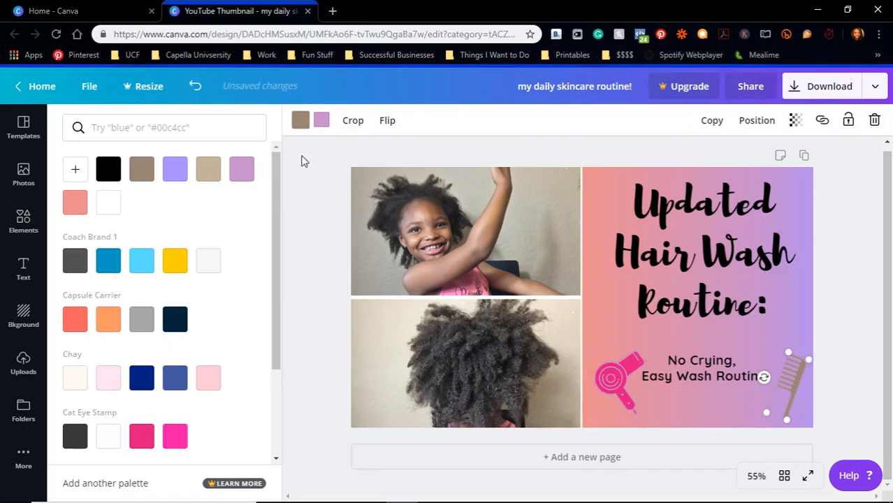
{"action": "left_click", "coordinate": [144, 442]}
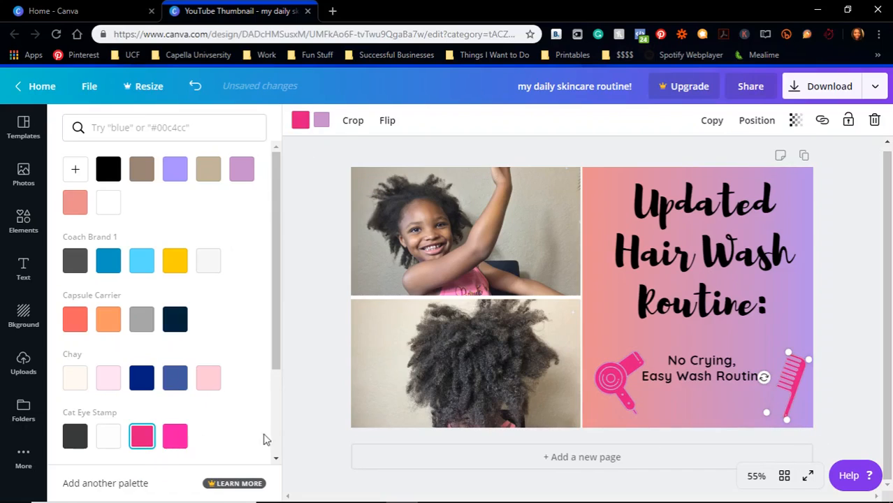
{"action": "left_click", "coordinate": [823, 384]}
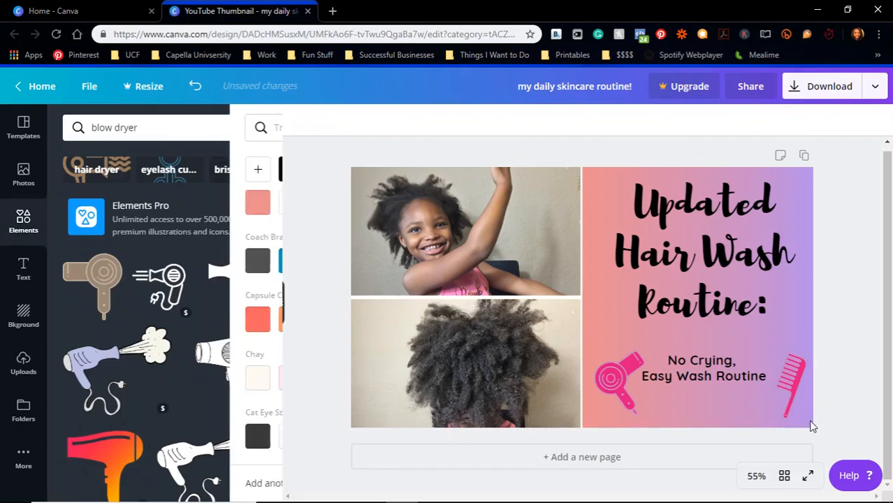
- Deselect the graphics and collapse the blow dryer search results to give the whole thumbnail more room
{"action": "left_click", "coordinate": [792, 384]}
{"action": "left_click", "coordinate": [830, 258]}
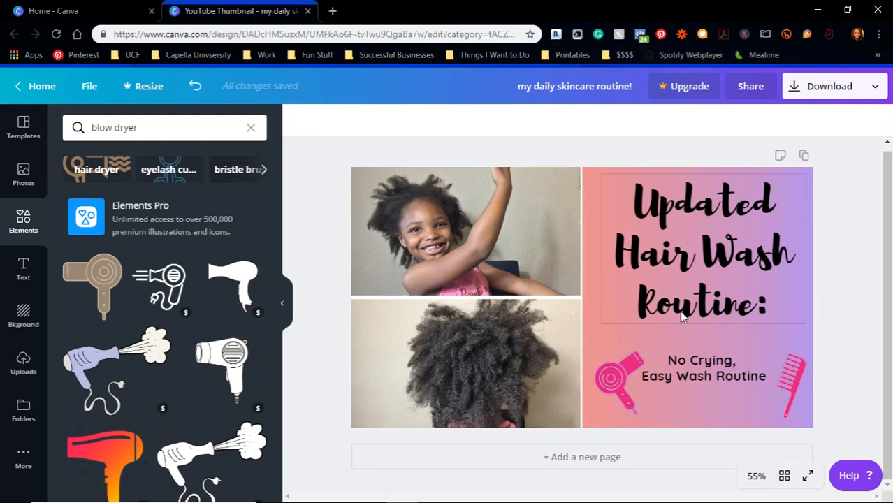
{"action": "left_click", "coordinate": [282, 304]}
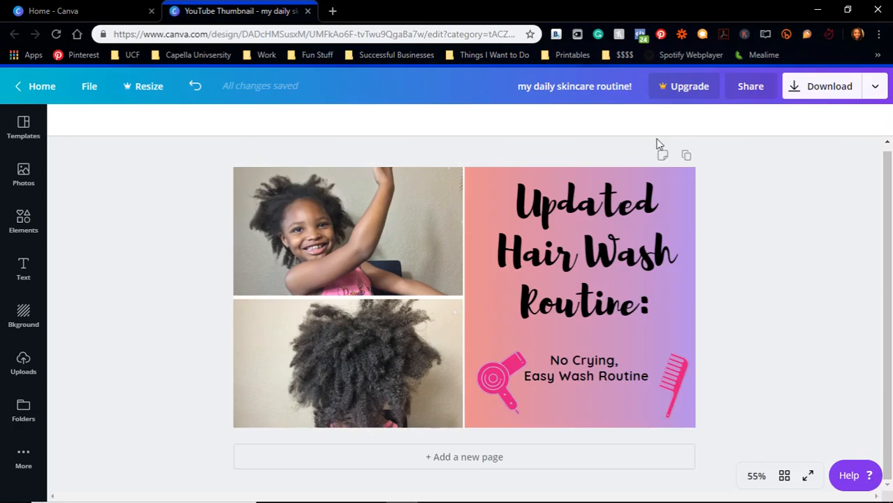
- Rename the design as "hair wash youtube thumbnail"
{"action": "left_click", "coordinate": [604, 97]}
{"action": "type", "text": "hair"}
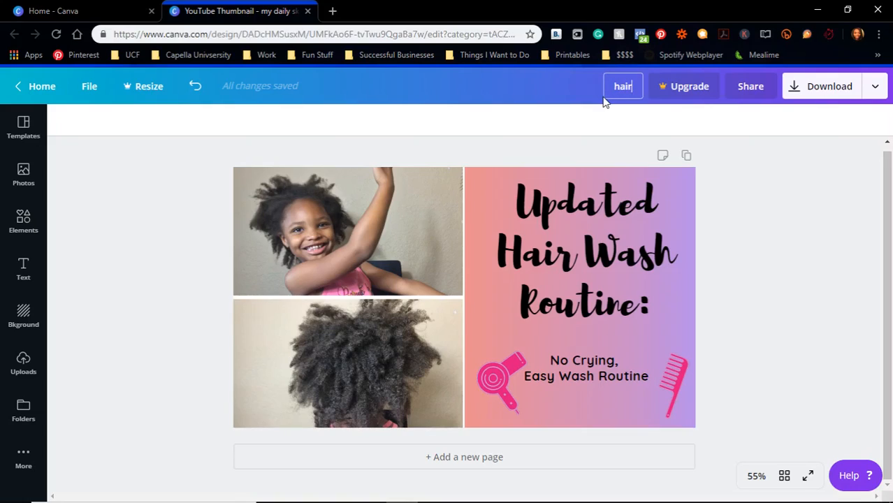
{"action": "type", "text": " wash thumbnail"}
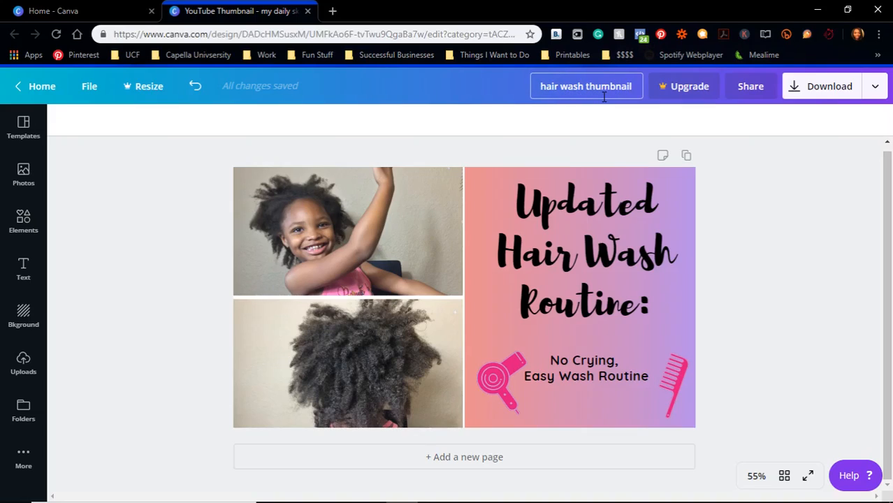
{"action": "key", "text": "BackSpace"}
{"action": "key", "text": "BackSpace"}
{"action": "key", "text": "BackSpace"}
{"action": "key", "text": "BackSpace"}
{"action": "key", "text": "BackSpace"}
{"action": "key", "text": "BackSpace"}
{"action": "key", "text": "BackSpace"}
{"action": "key", "text": "BackSpace"}
{"action": "key", "text": "BackSpace"}
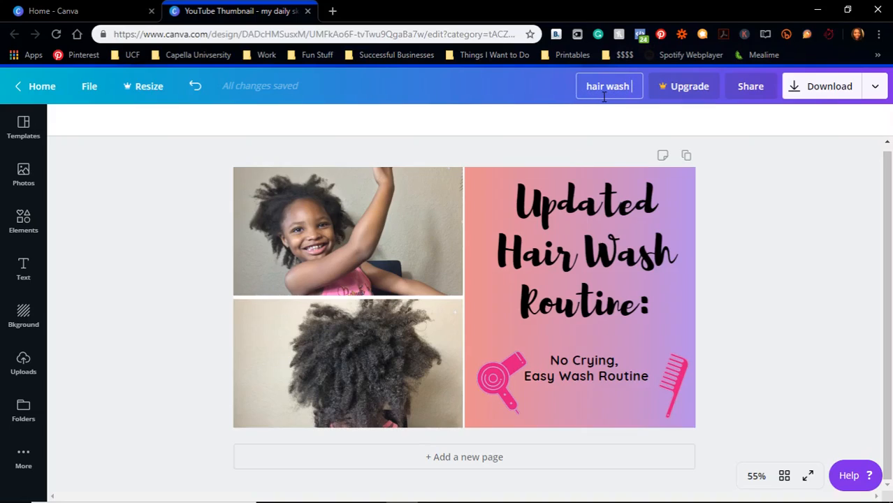
{"action": "type", "text": "youtube"}
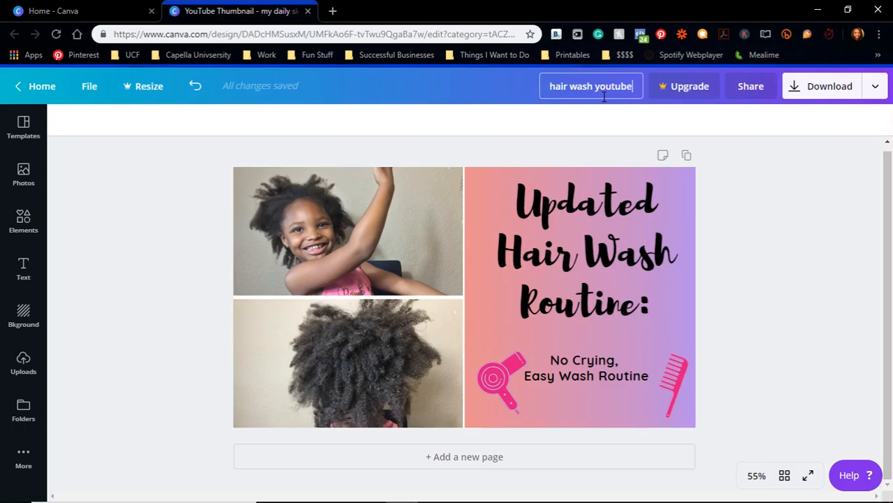
{"action": "type", "text": " thumn"}
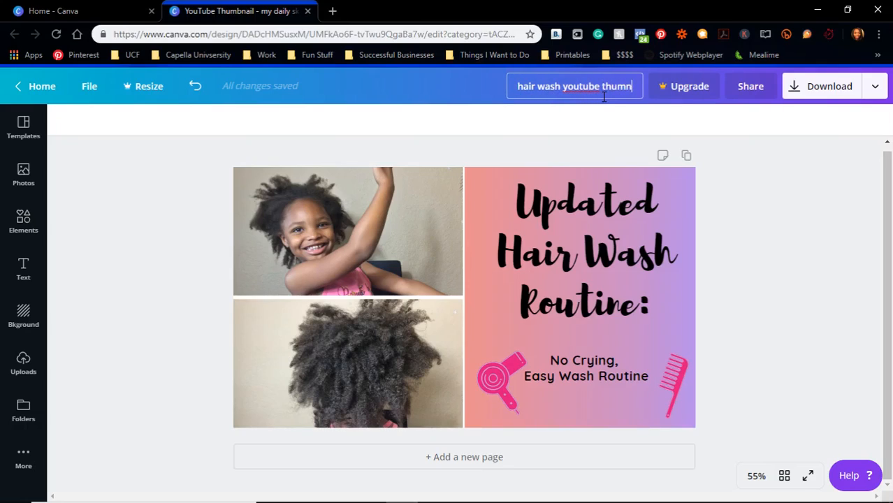
{"action": "key", "text": "BackSpace"}
{"action": "type", "text": "bnail"}
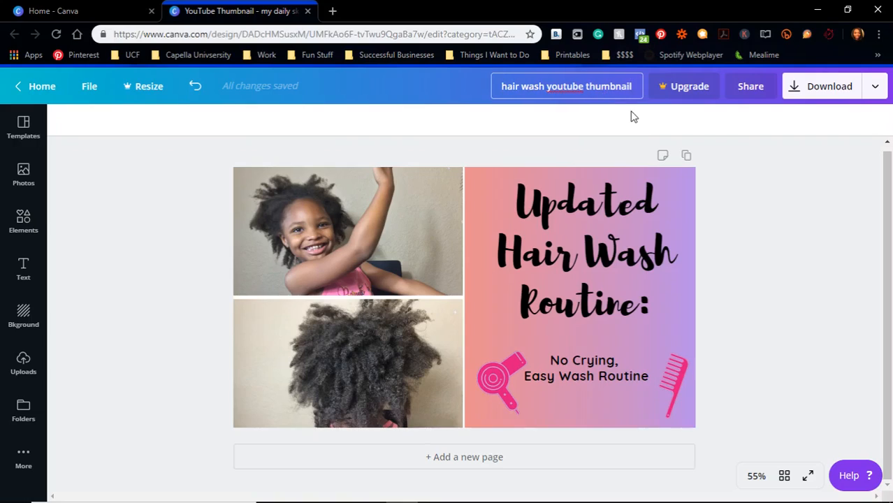
- Look at the sharing options, download the design as a PNG and dismiss the Canva Pro trial offer
{"action": "left_click", "coordinate": [775, 101]}
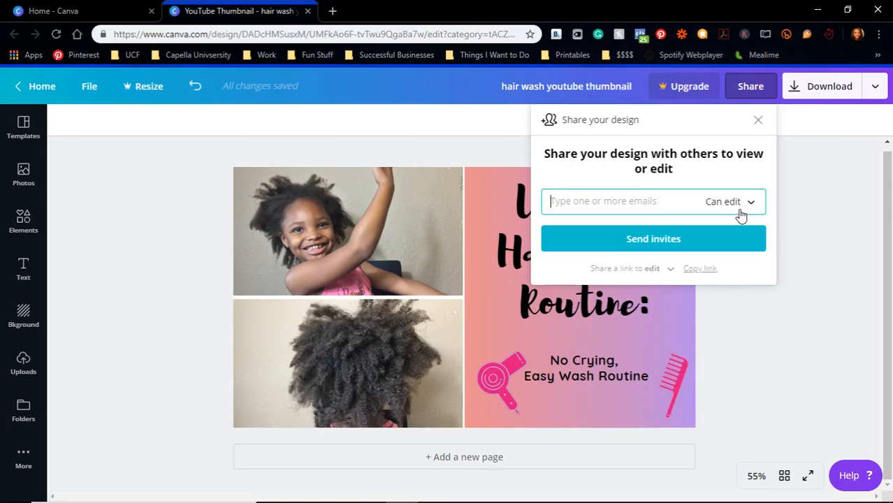
{"action": "left_click", "coordinate": [864, 98]}
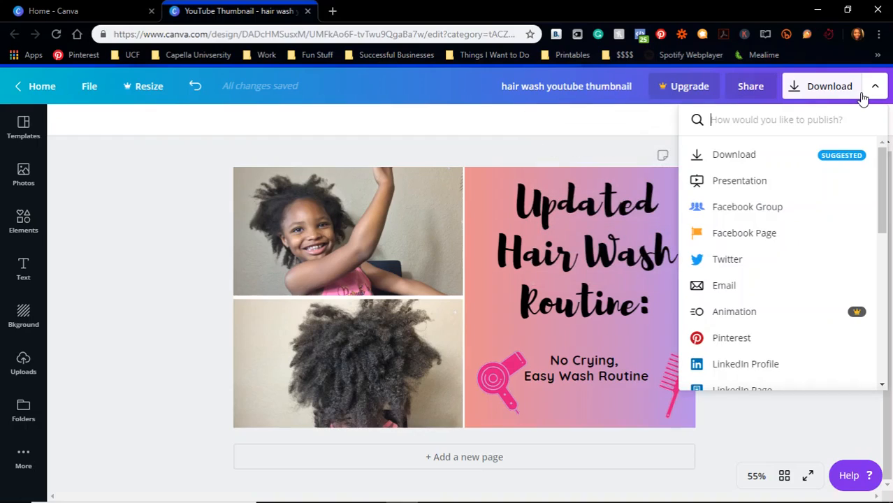
{"action": "left_click", "coordinate": [753, 159]}
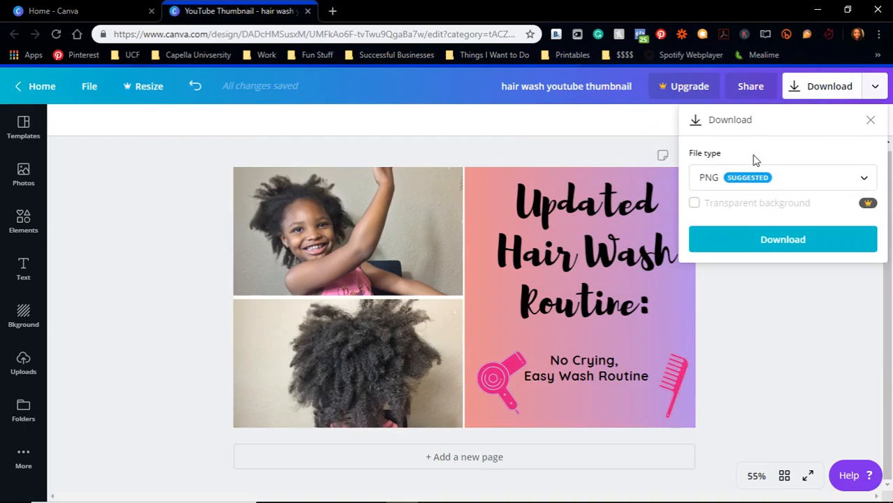
{"action": "left_click", "coordinate": [805, 181]}
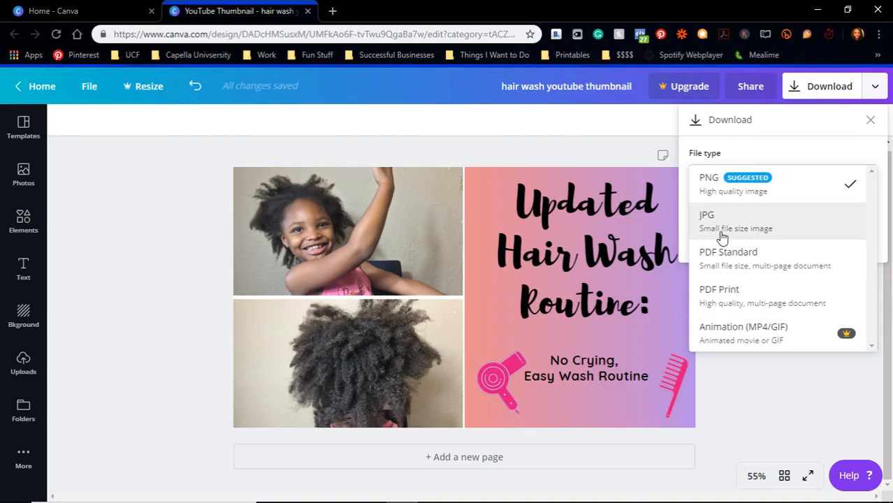
{"action": "left_click", "coordinate": [736, 182]}
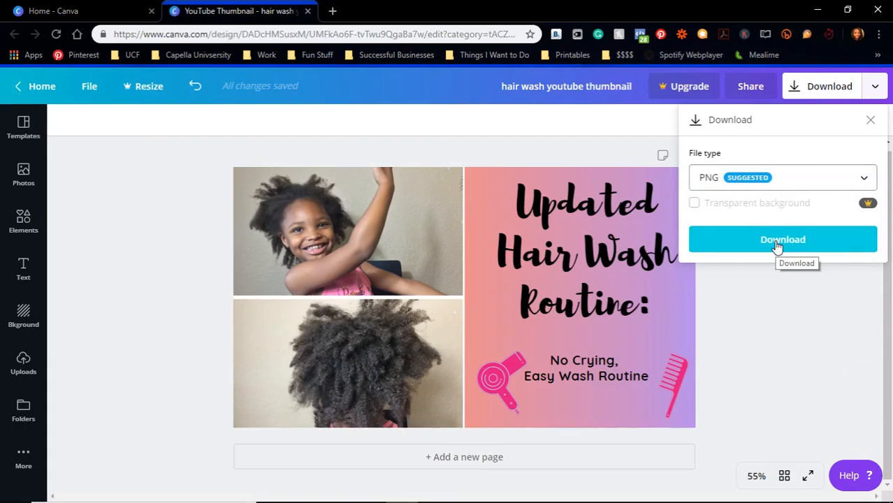
{"action": "left_click", "coordinate": [777, 244]}
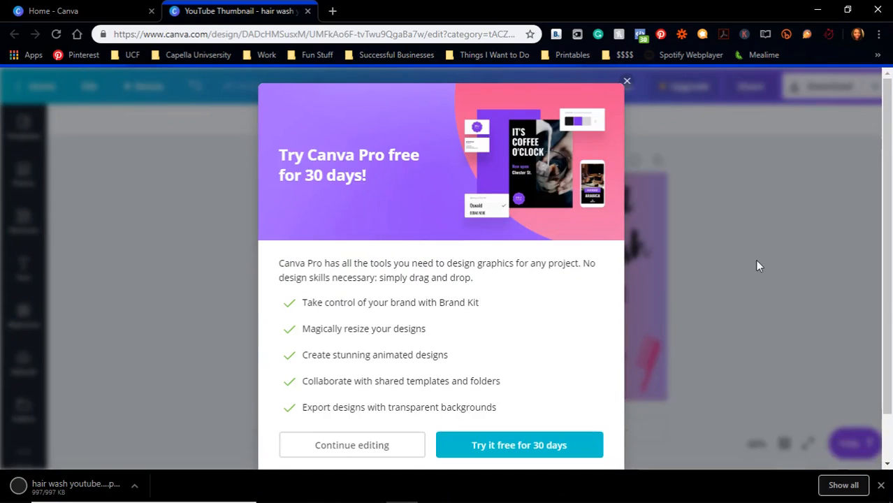
{"action": "scroll", "coordinate": [711, 267], "scroll_direction": "down", "scroll_amount": 1}
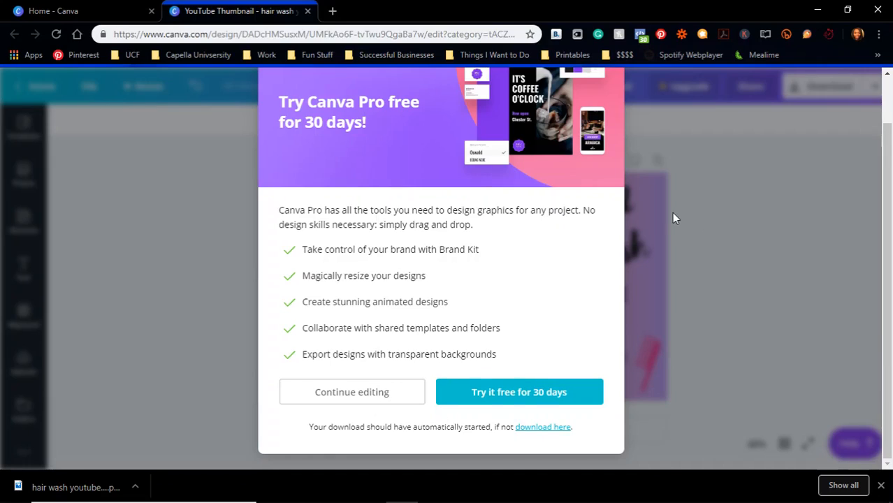
{"action": "scroll", "coordinate": [672, 212], "scroll_direction": "up", "scroll_amount": 1}
{"action": "left_click", "coordinate": [626, 82]}
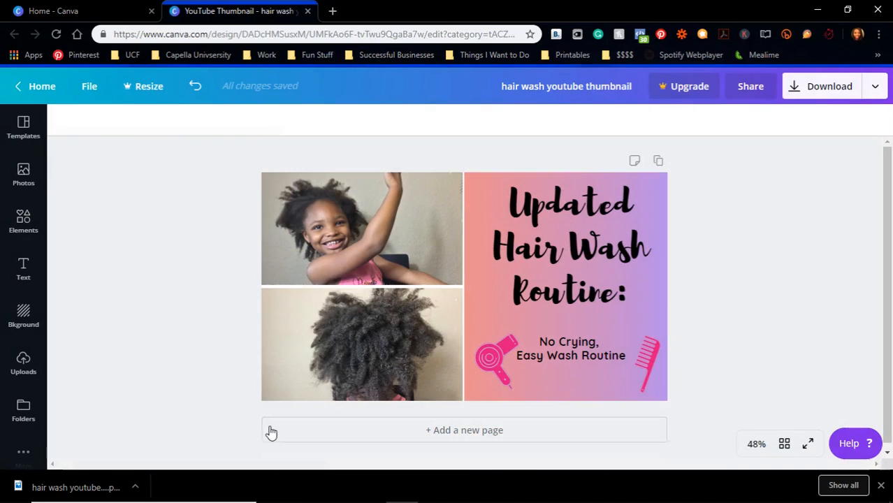
- Show the downloaded thumbnail file in its folder in File Explorer, and close the folder window
{"action": "left_click", "coordinate": [135, 485]}
{"action": "left_click", "coordinate": [162, 445]}
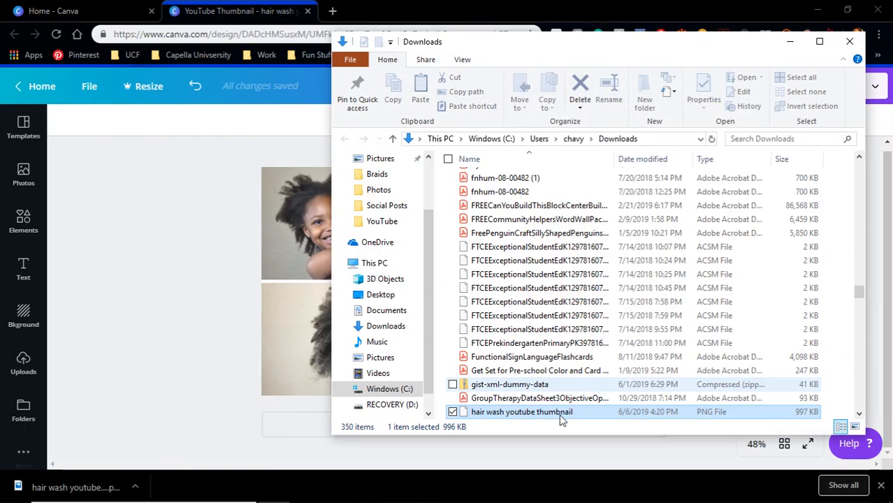
{"action": "left_click_drag", "start_coordinate": [469, 412], "coordinate": [377, 224]}
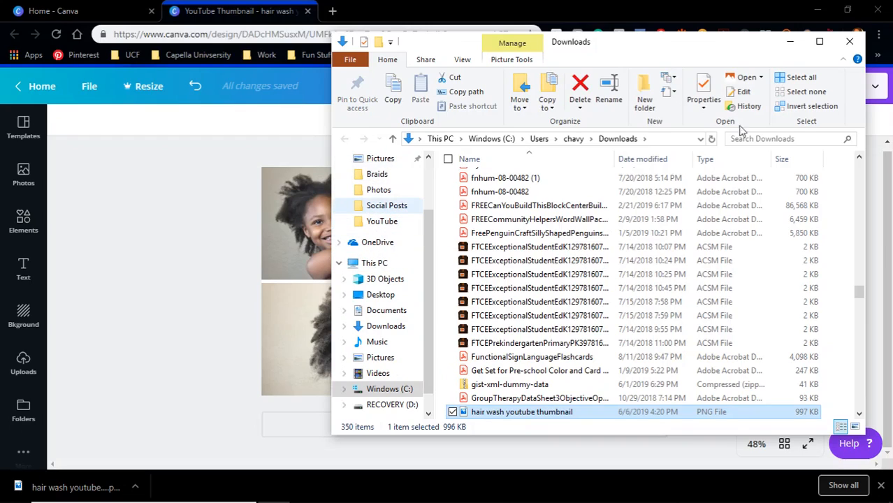
{"action": "left_click", "coordinate": [850, 43]}
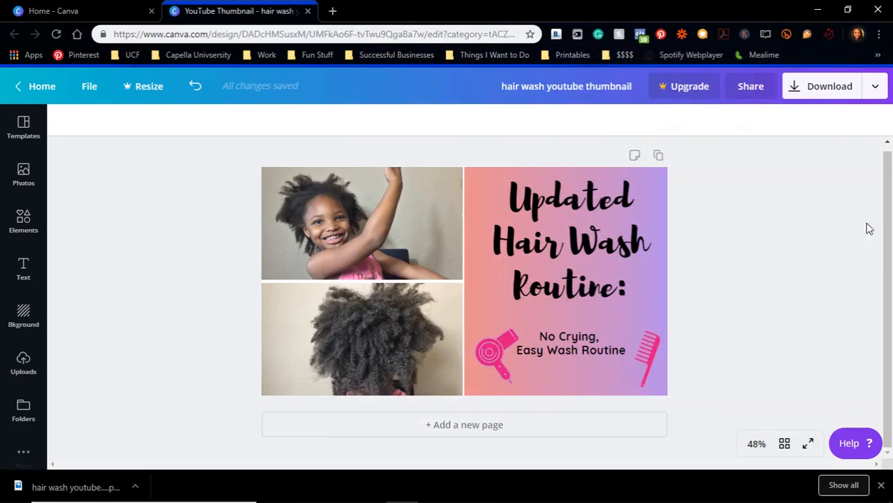